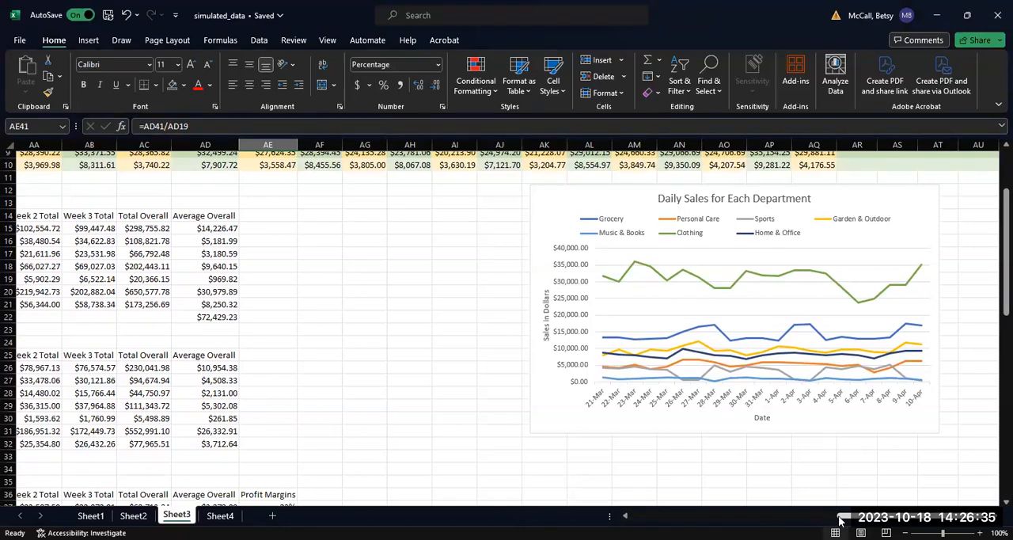
drag(839, 517, 635, 516)
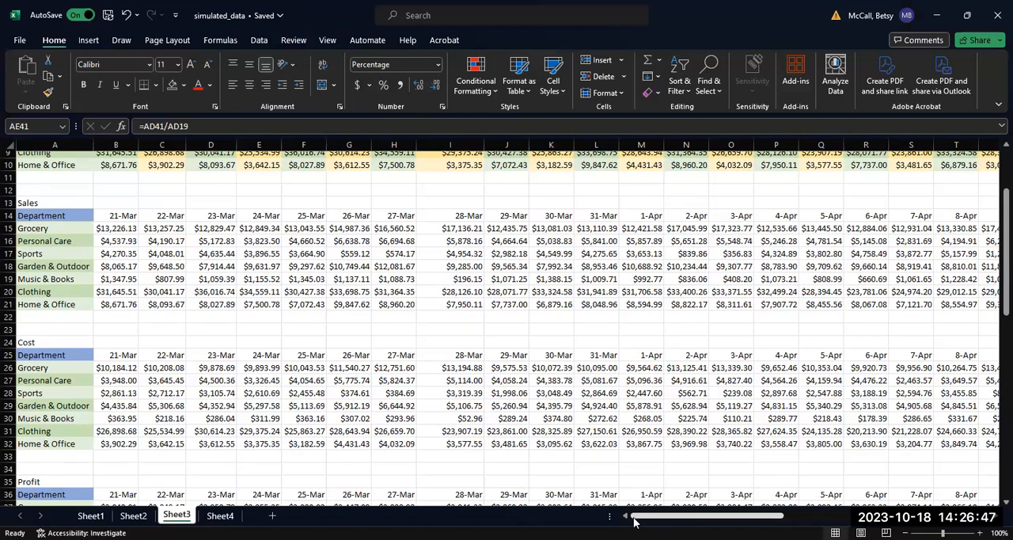
drag(706, 520, 757, 516)
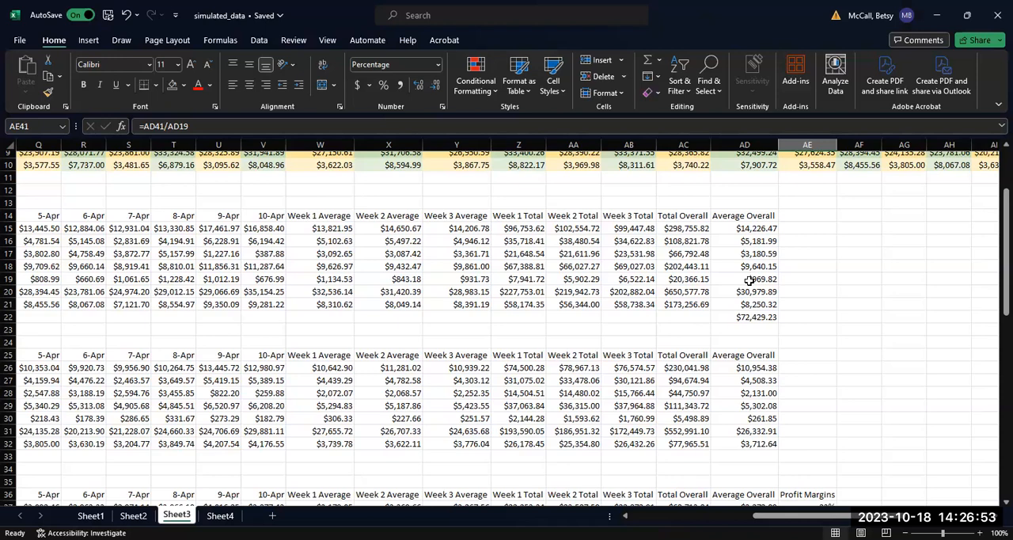
drag(784, 516, 641, 516)
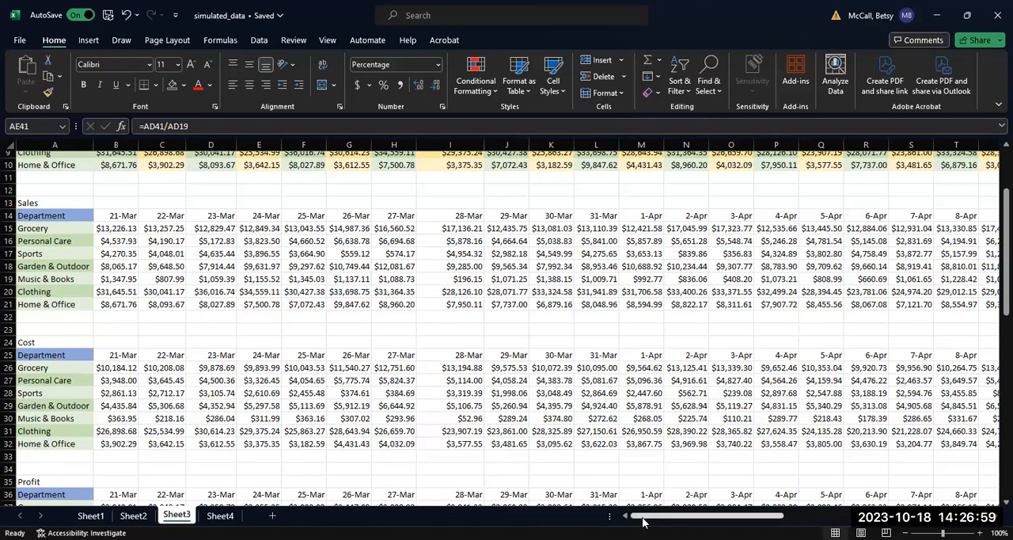
drag(643, 522, 781, 518)
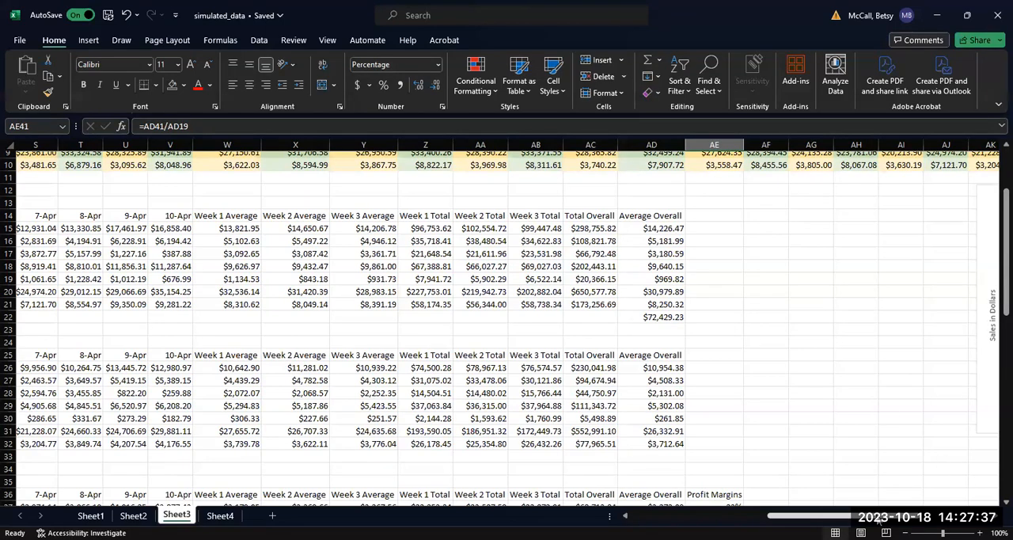
Step: Copy the Sales heading and department labels from Sheet3 A13:A21 to Sheet4 at A1, and autofit column A
drag(879, 516, 720, 519)
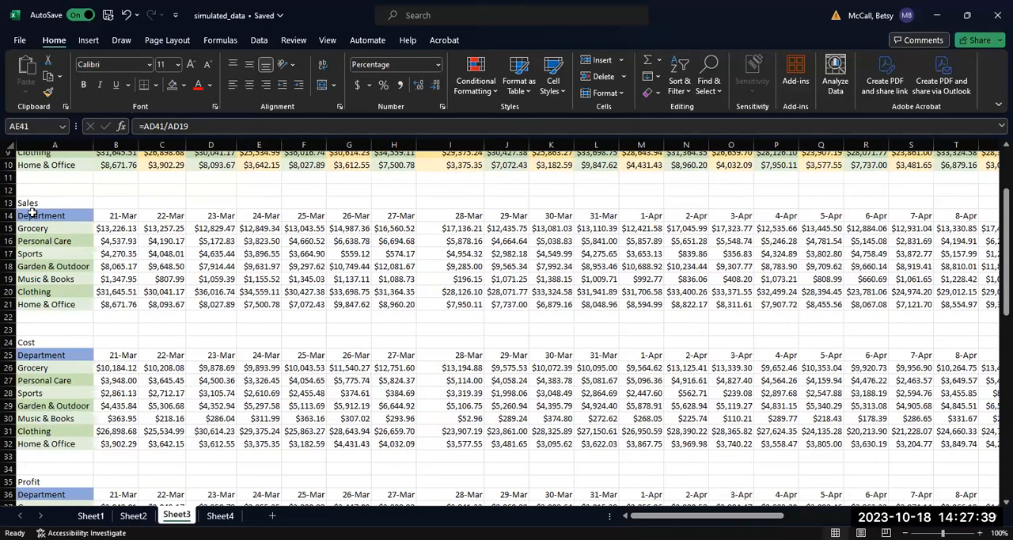
drag(28, 203, 32, 301)
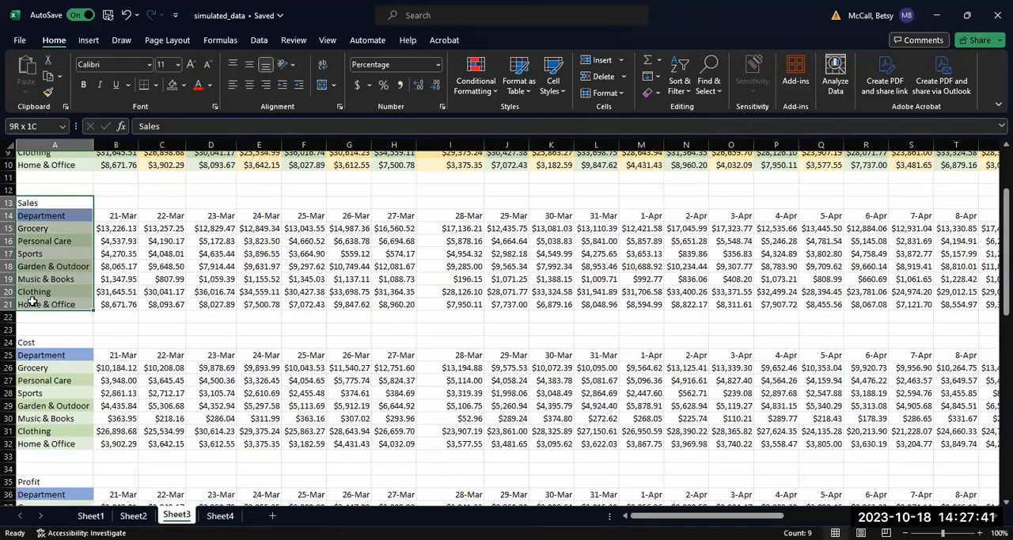
key(ctrl+c)
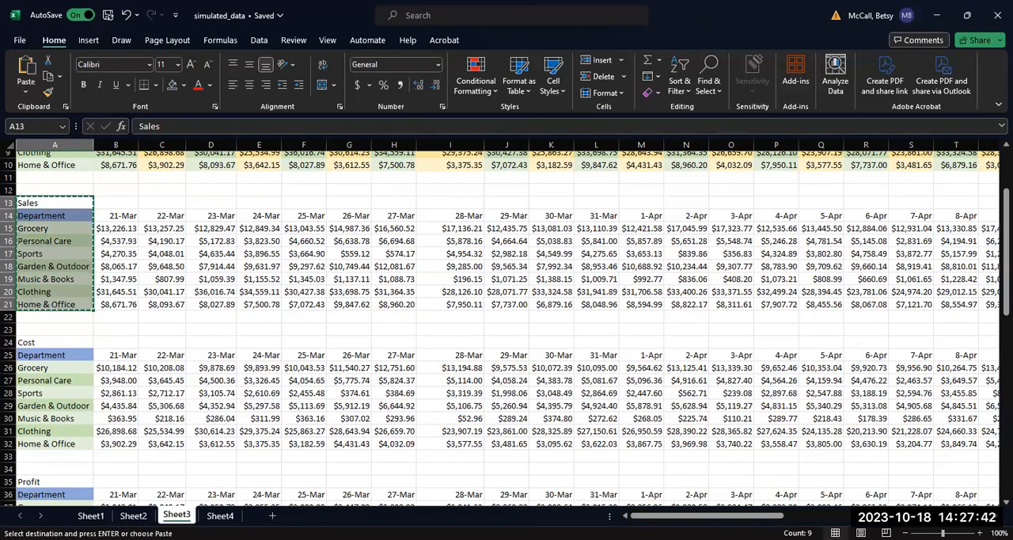
click(212, 516)
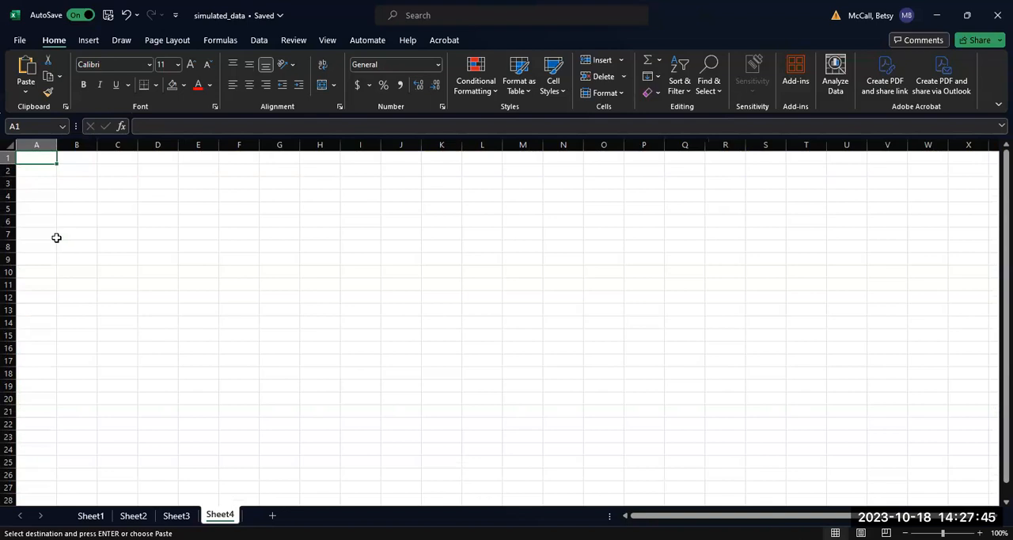
key(ctrl+v)
drag(57, 148, 56, 147)
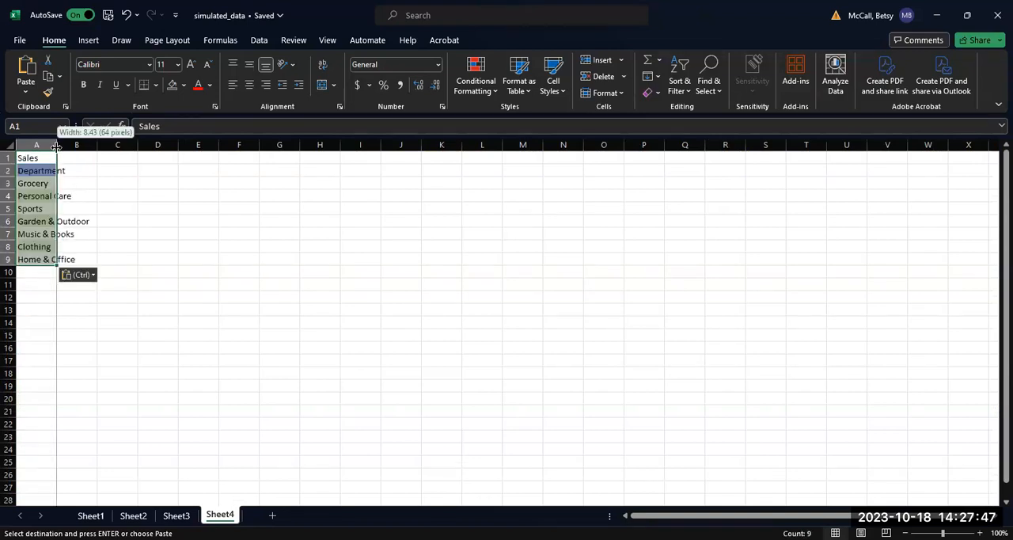
double_click(56, 147)
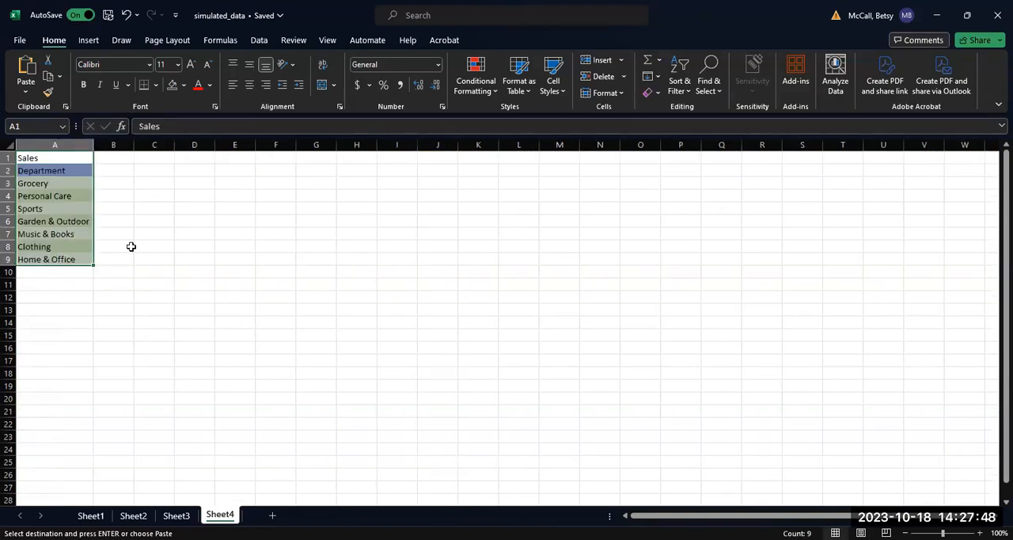
Step: Copy the Profit heading and department labels from Sheet3 A35:A43 to Sheet4 starting at cell A12
click(176, 515)
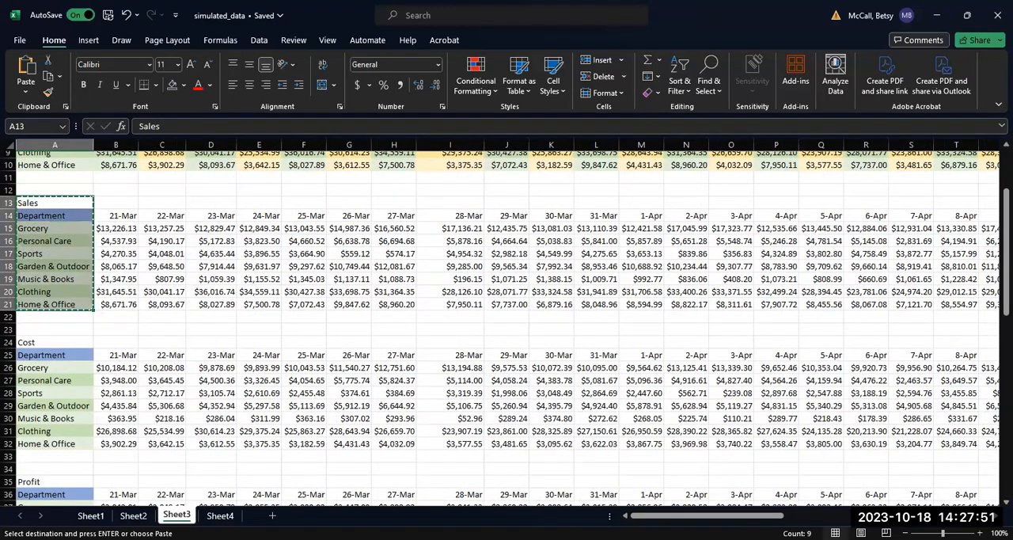
drag(655, 518, 630, 519)
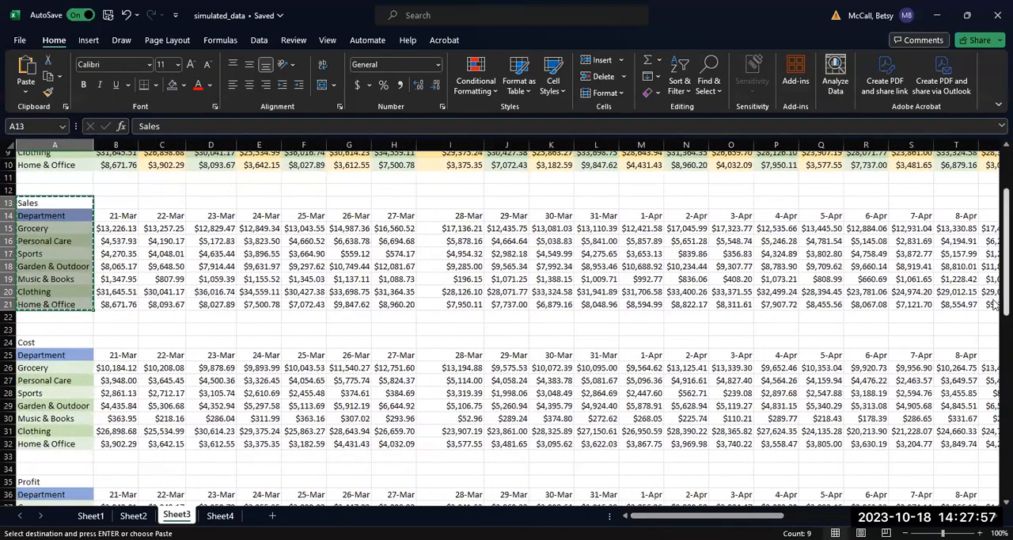
drag(997, 309, 995, 371)
drag(38, 296, 38, 395)
key(ctrl+c)
click(207, 518)
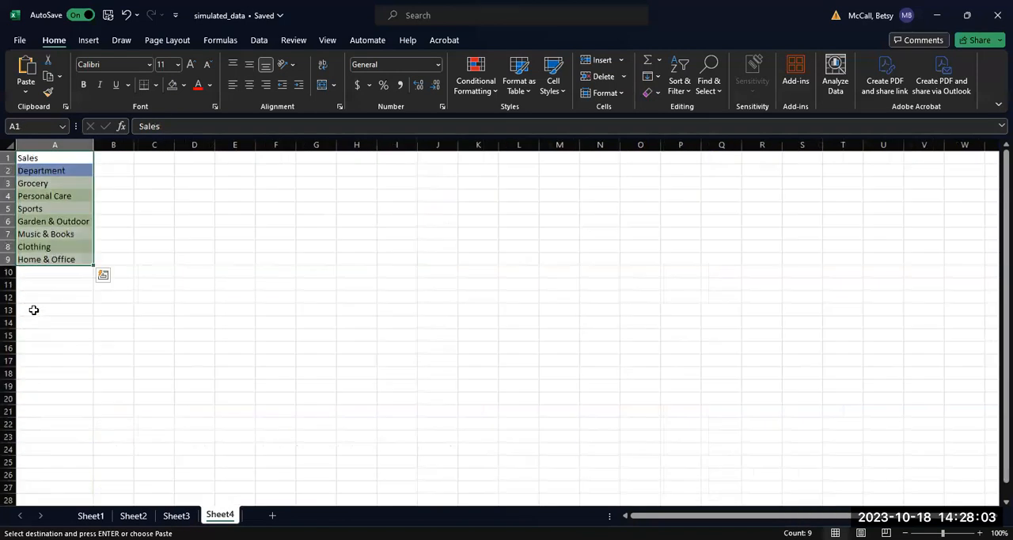
click(26, 298)
key(ctrl+v)
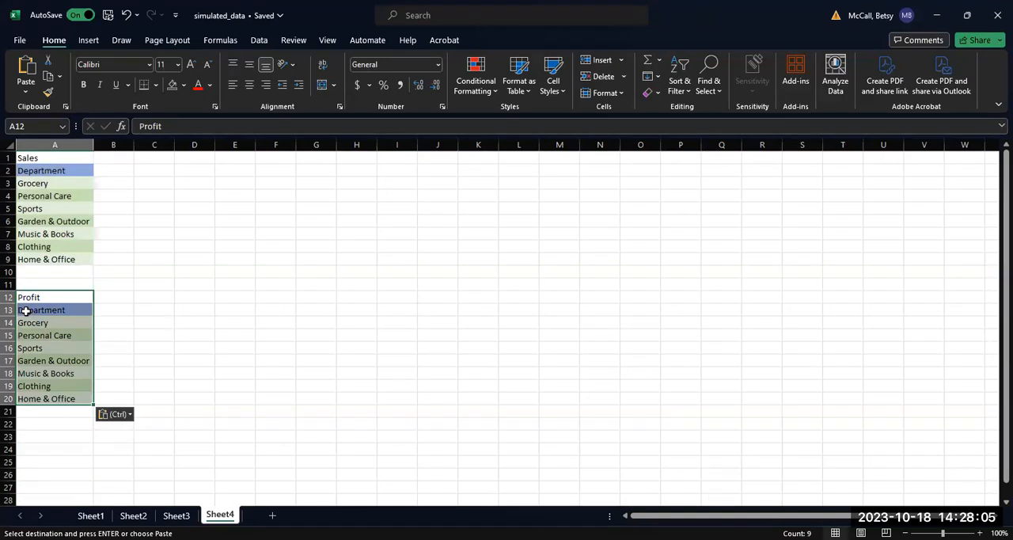
Step: Copy the Sales table's Average Overall column, AD14:AD21, from Sheet3 and go to Sheet4
click(187, 519)
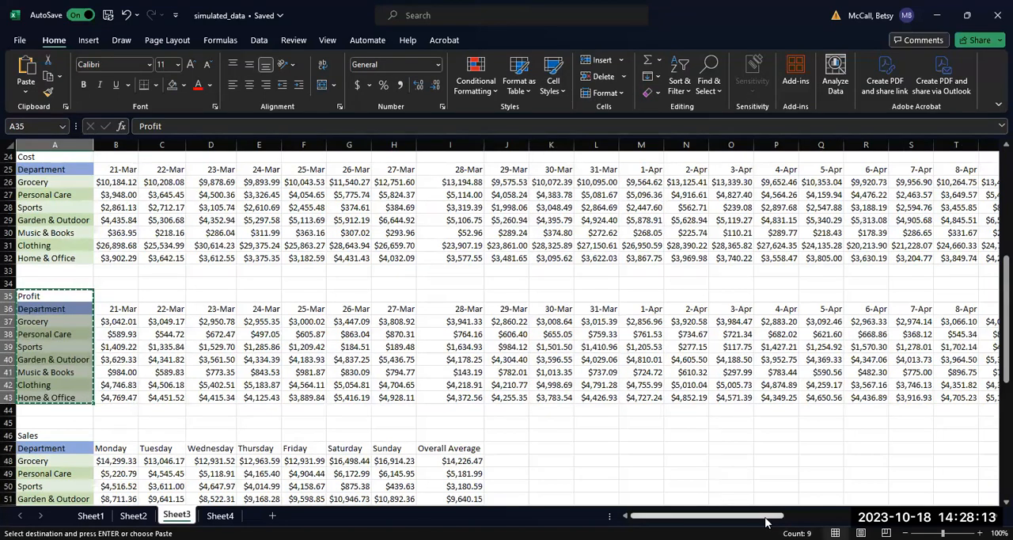
drag(766, 520, 734, 520)
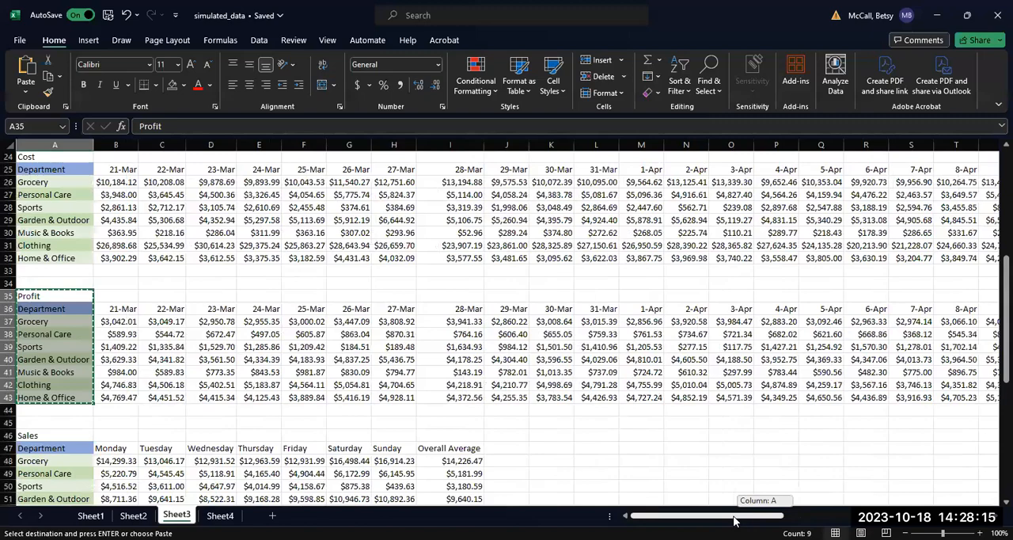
drag(999, 295, 997, 227)
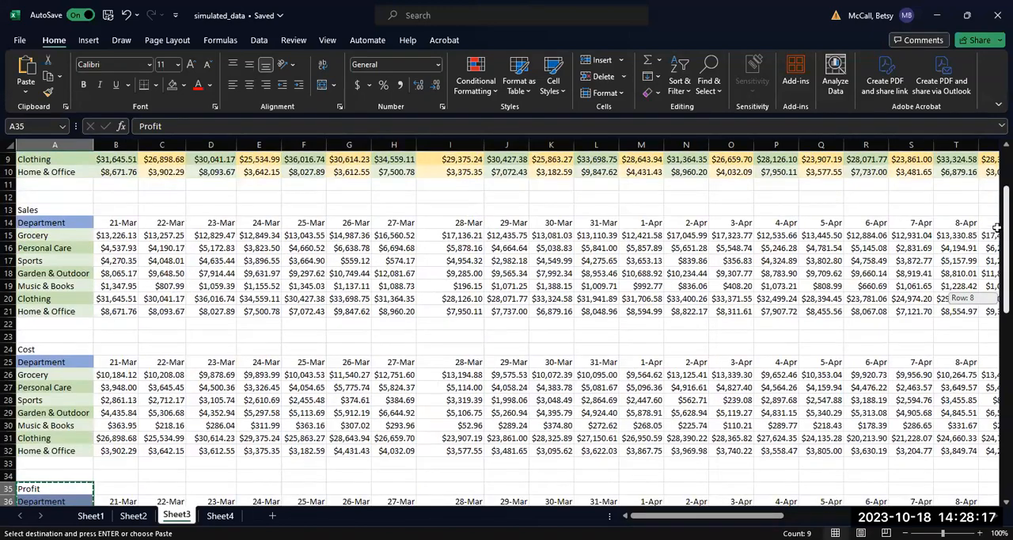
scroll(673, 236, right, 6)
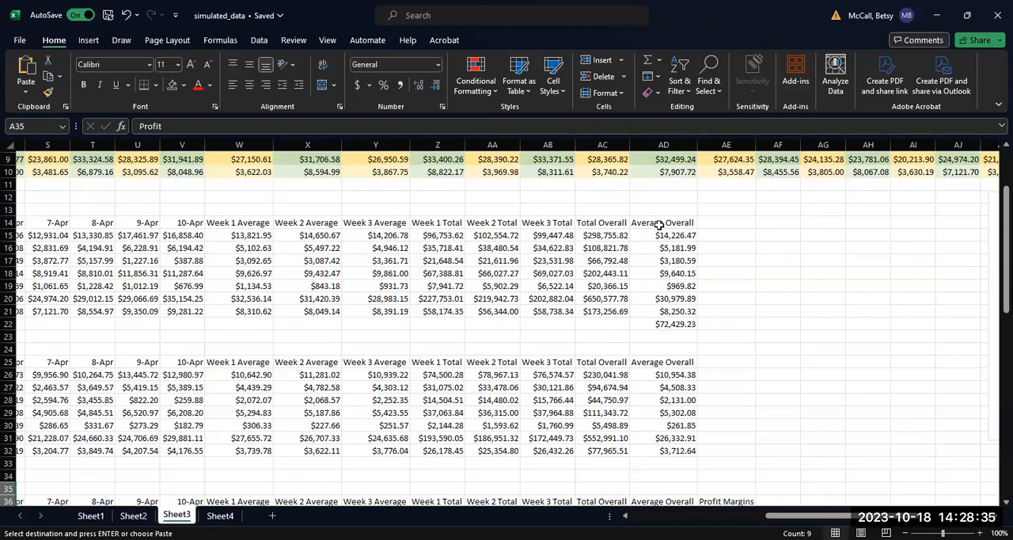
drag(660, 222, 661, 308)
key(ctrl+c)
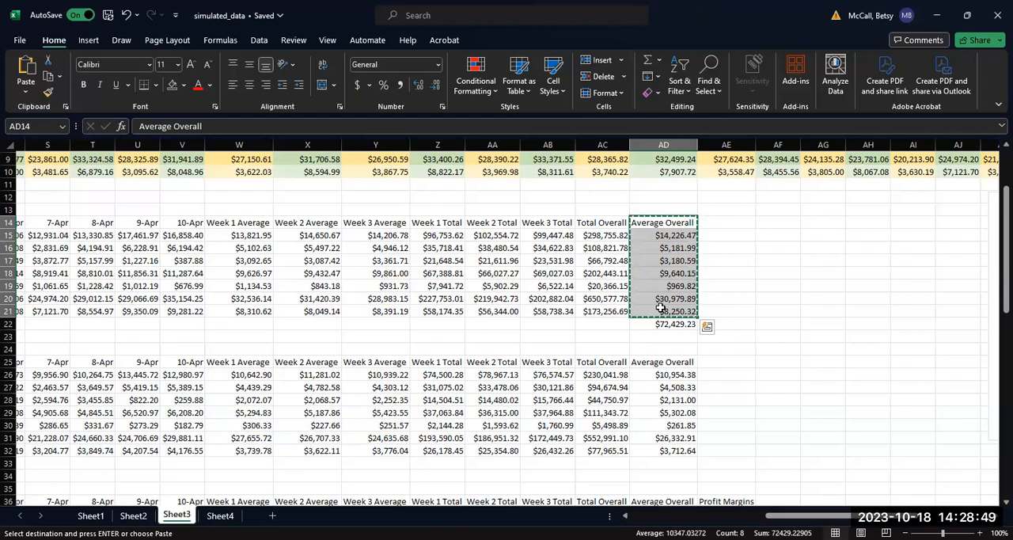
click(220, 515)
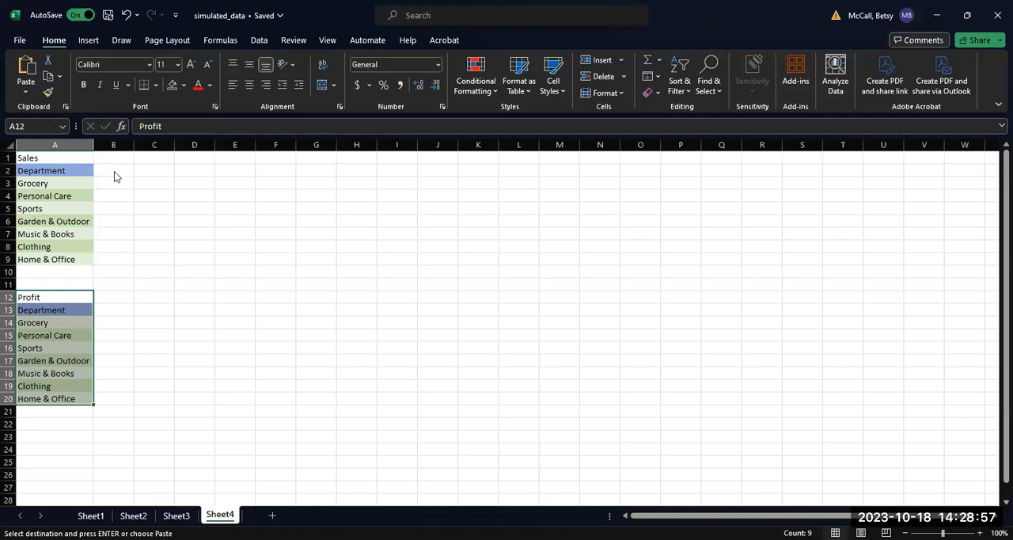
Step: Try a regular paste of the copied Average Overall column at cell B2 on Sheet4
right_click(114, 171)
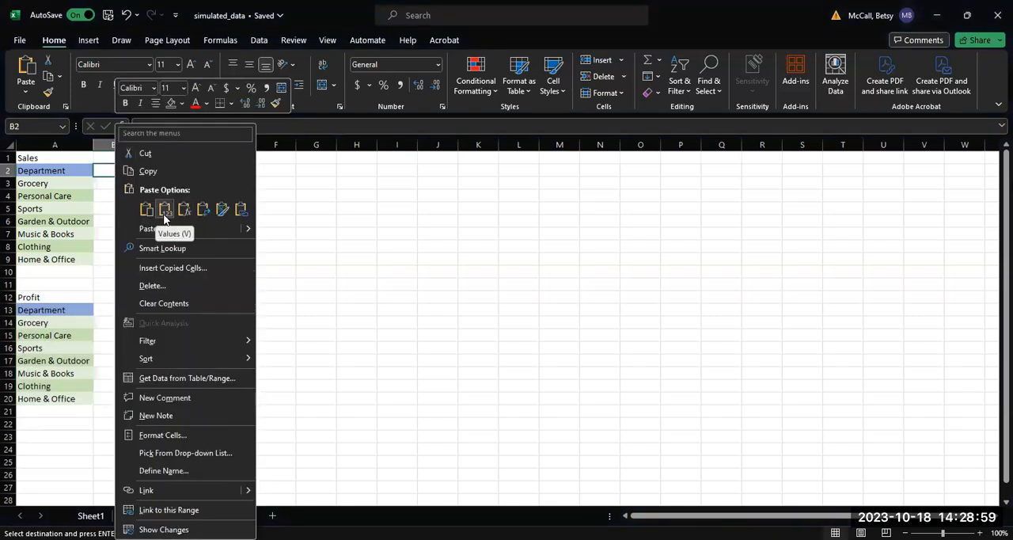
click(165, 210)
click(113, 172)
right_click(113, 171)
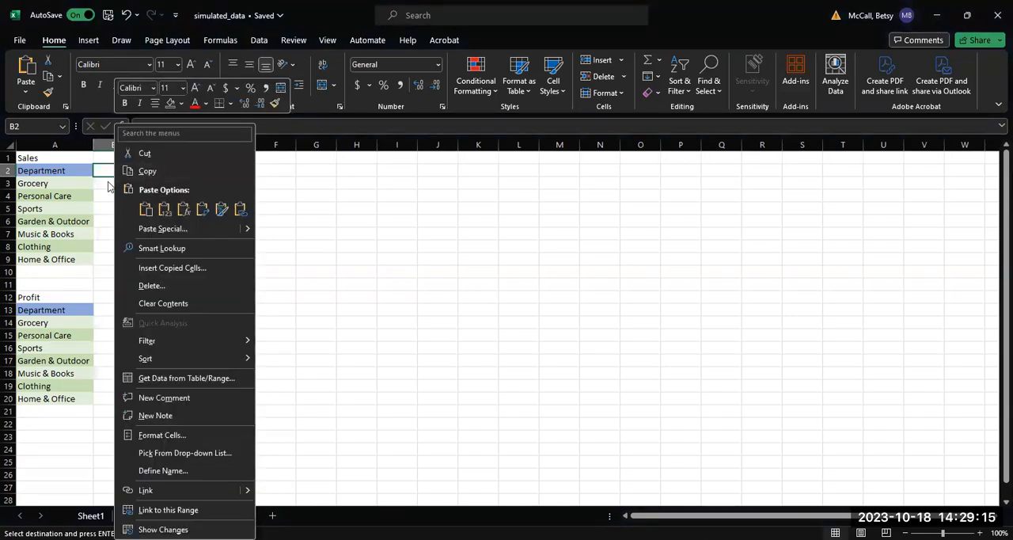
key(Escape)
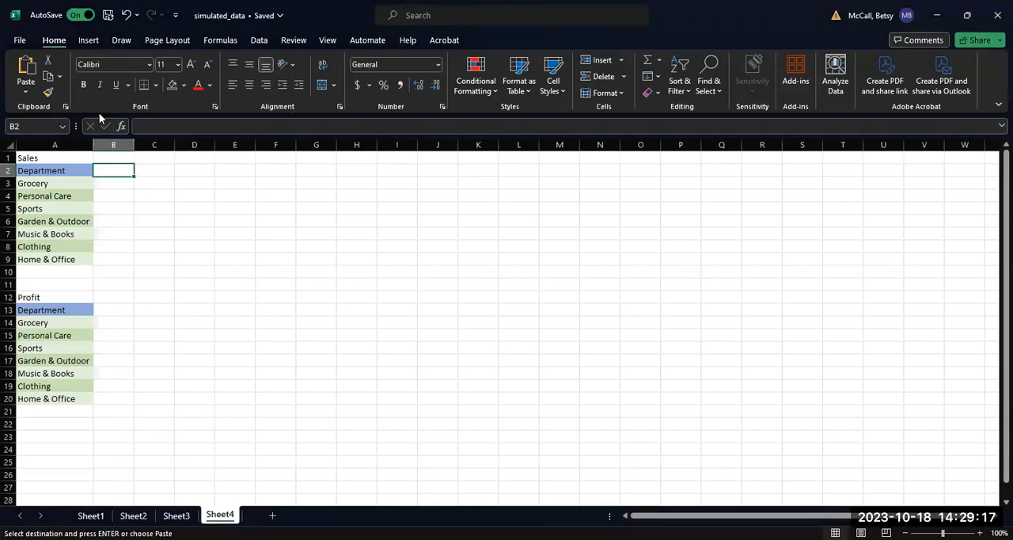
key(ctrl+v)
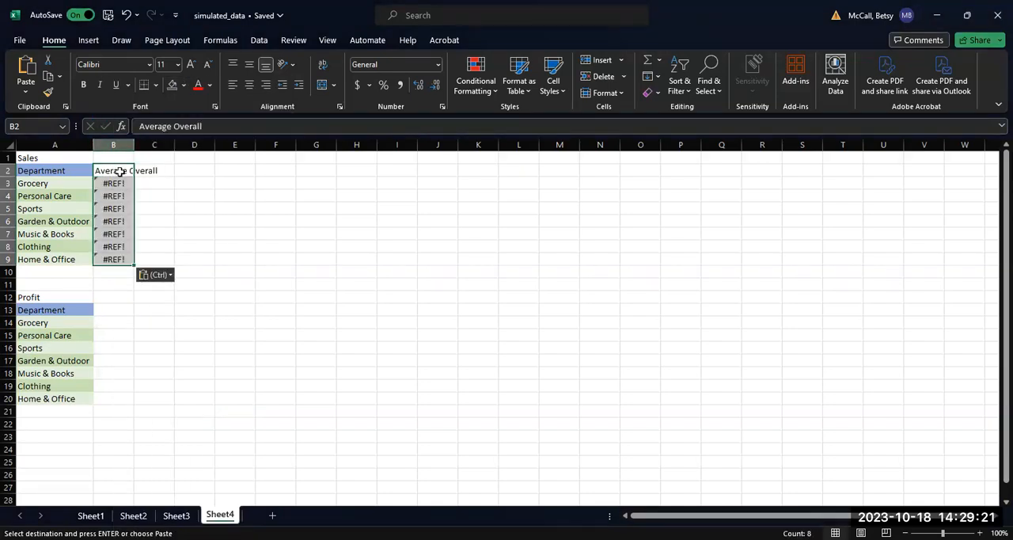
Step: Paste the copied Average Overall column as values only into B2:B9 on Sheet4
right_click(118, 170)
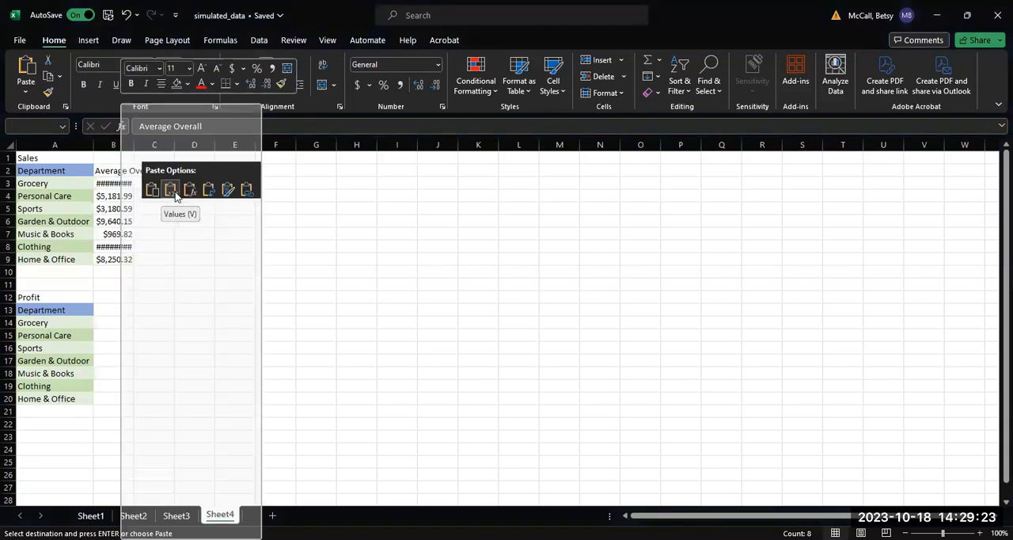
click(176, 196)
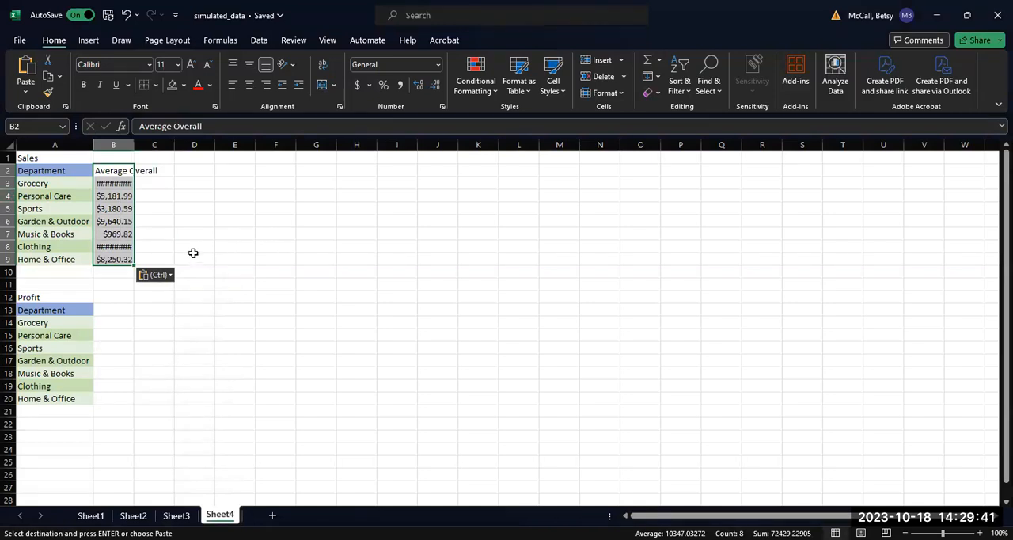
click(122, 185)
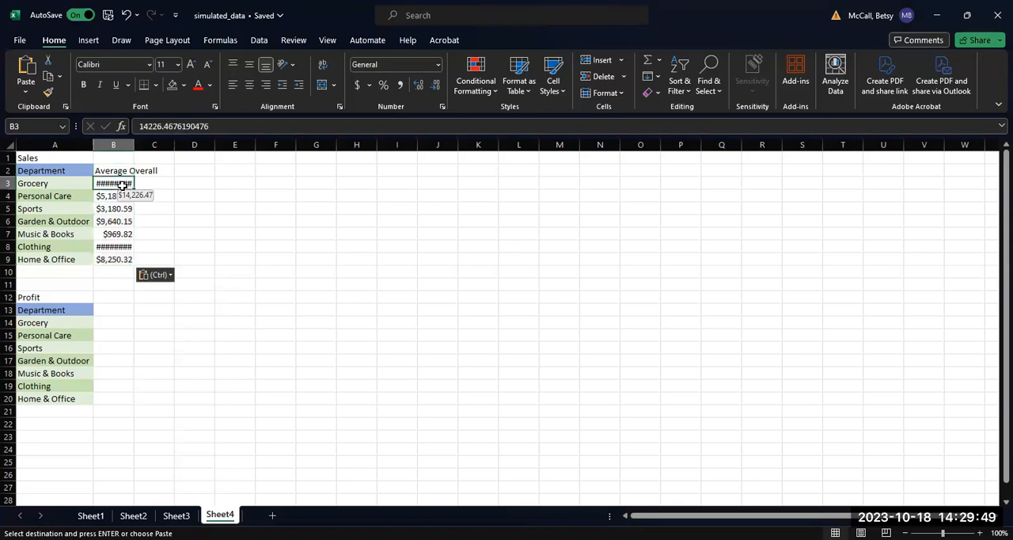
Step: Replace the Grocery average in Sheet4 cell B3 with the link formula =Sheet3!AD15
click(176, 515)
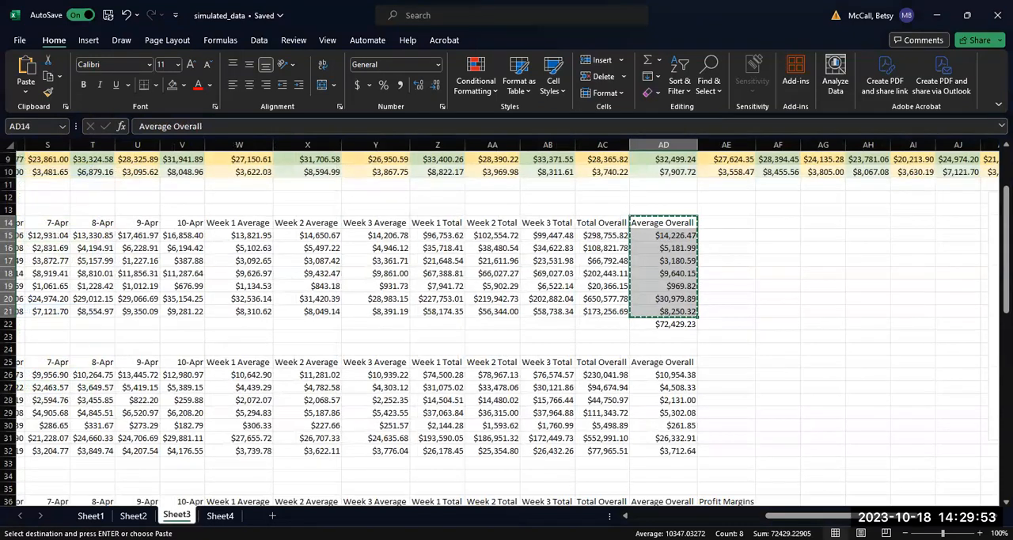
click(220, 515)
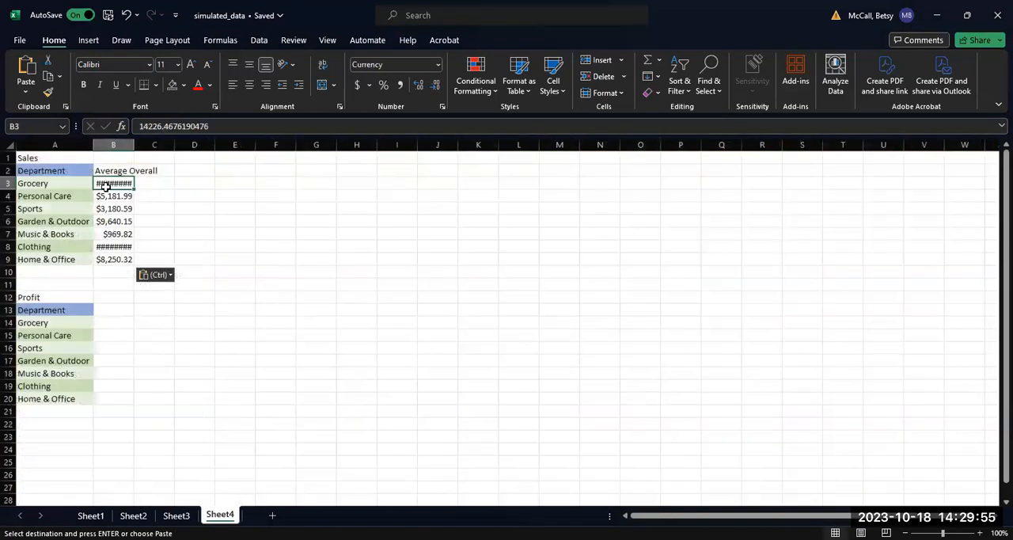
text(=)
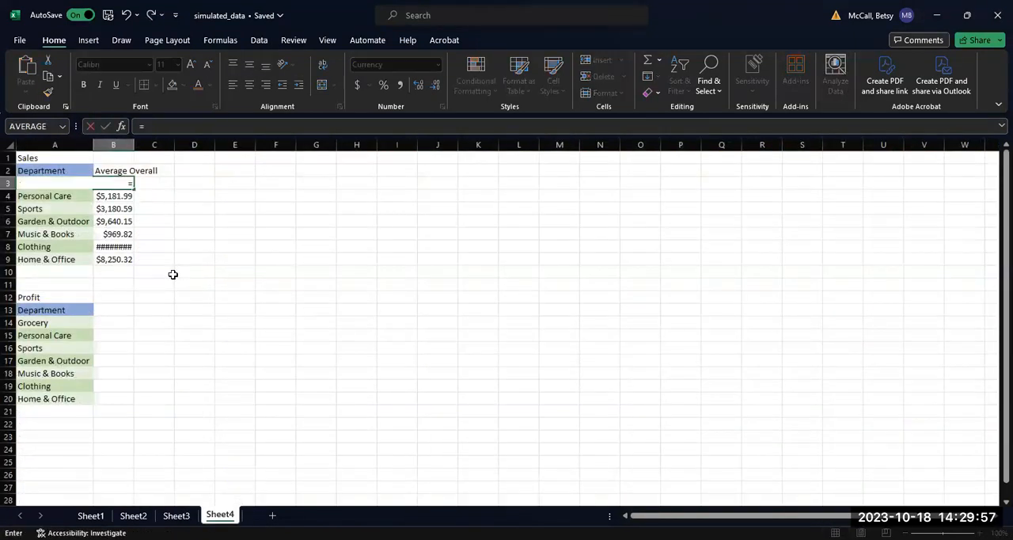
click(176, 515)
click(716, 247)
key(Return)
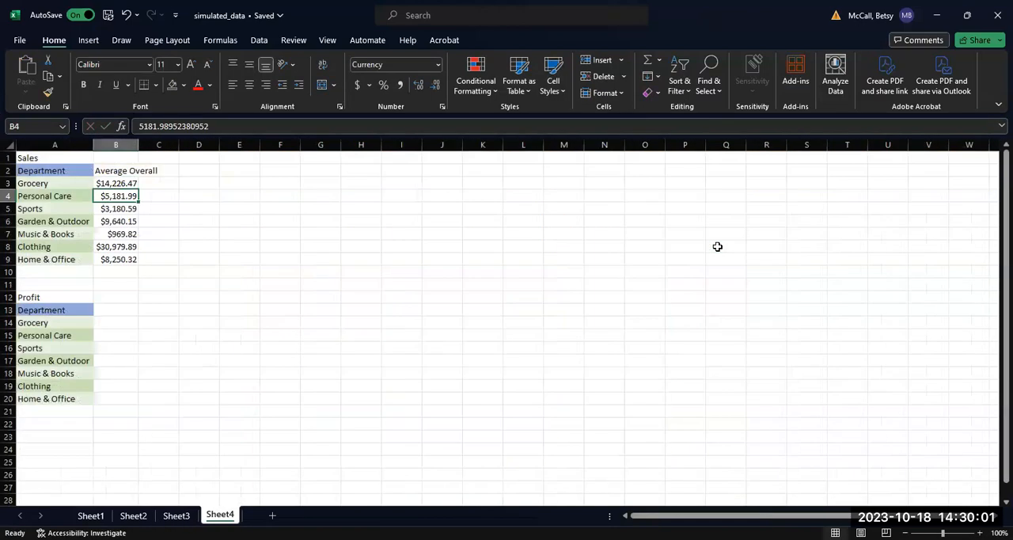
Step: Fill the link formula from B3 down to B9 for all Sales departments and autofit column B
click(113, 185)
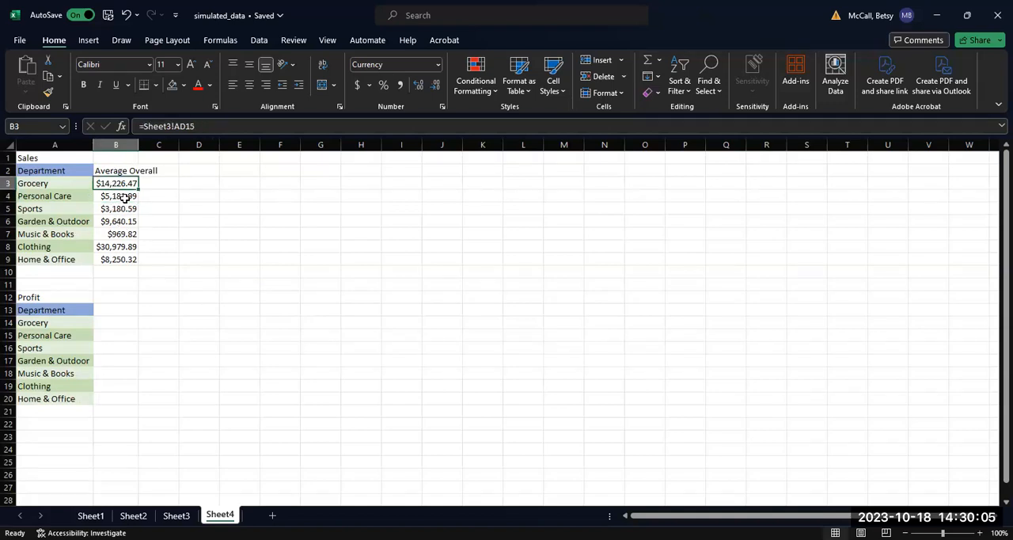
drag(139, 190, 136, 259)
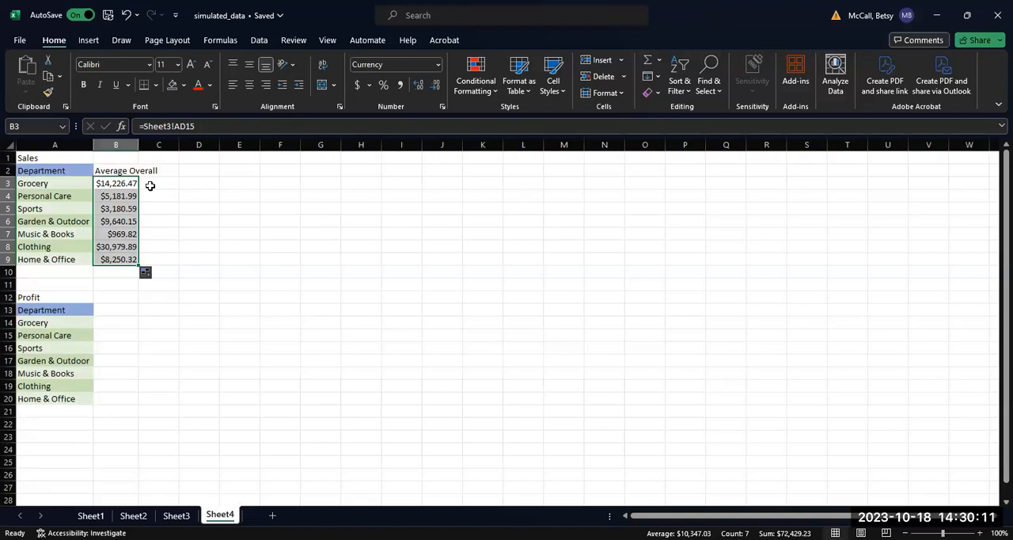
double_click(138, 145)
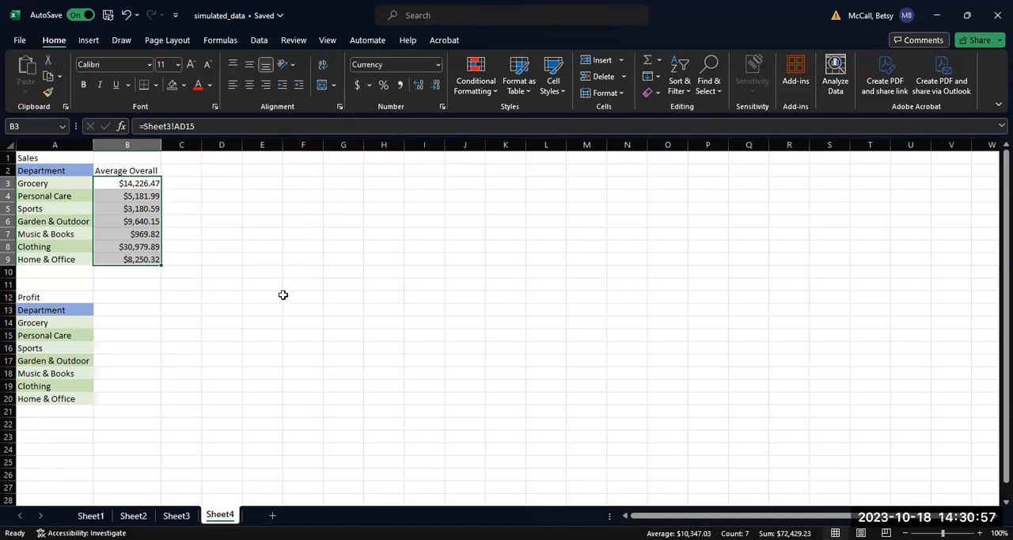
Step: Enter the heading "Overall Average" in cell B12 beside the Profit label on Sheet4
click(121, 309)
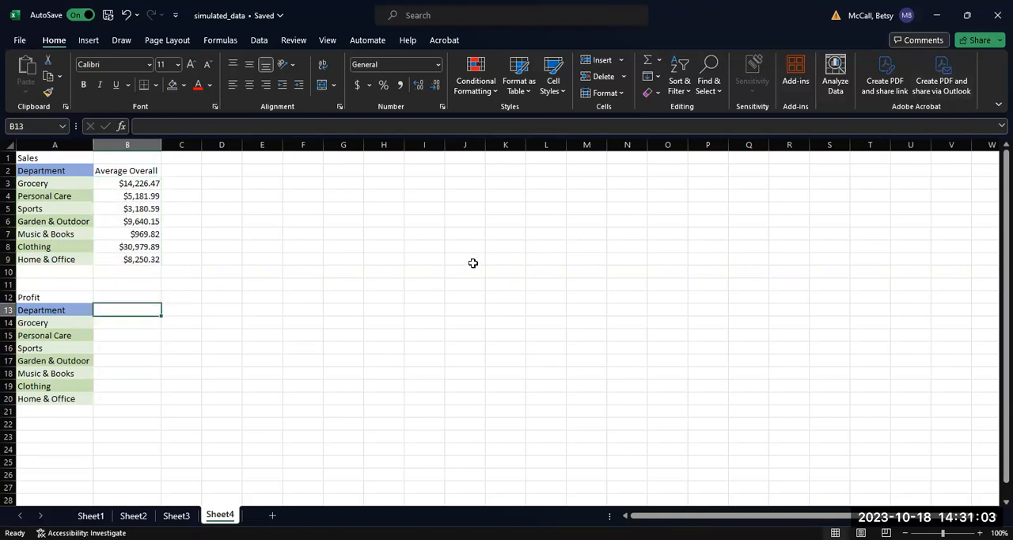
click(114, 295)
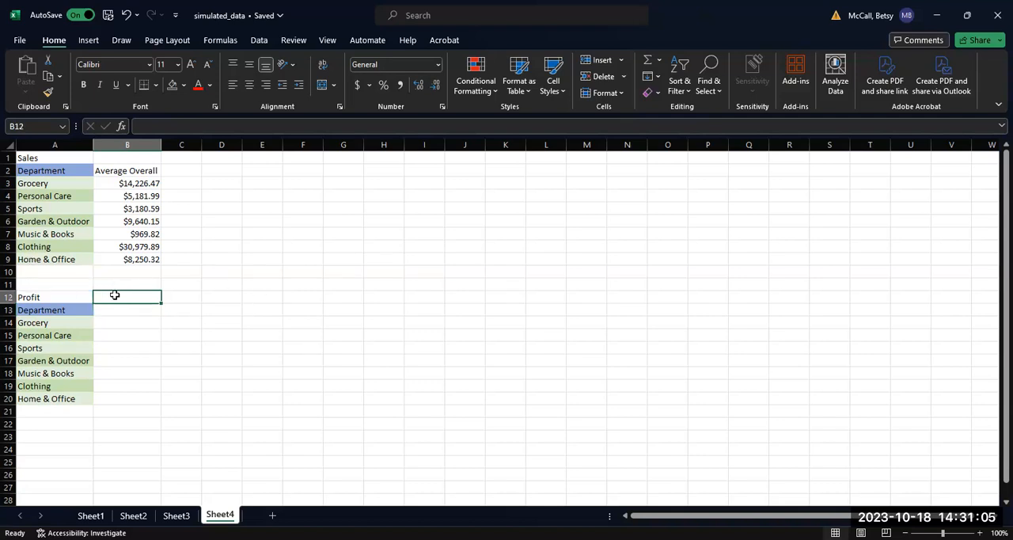
text(Overall Average)
key(Return)
Step: Link Sheet4 cell B13 to the first Average Overall profit value with the formula =Sheet3!AD37
text(=)
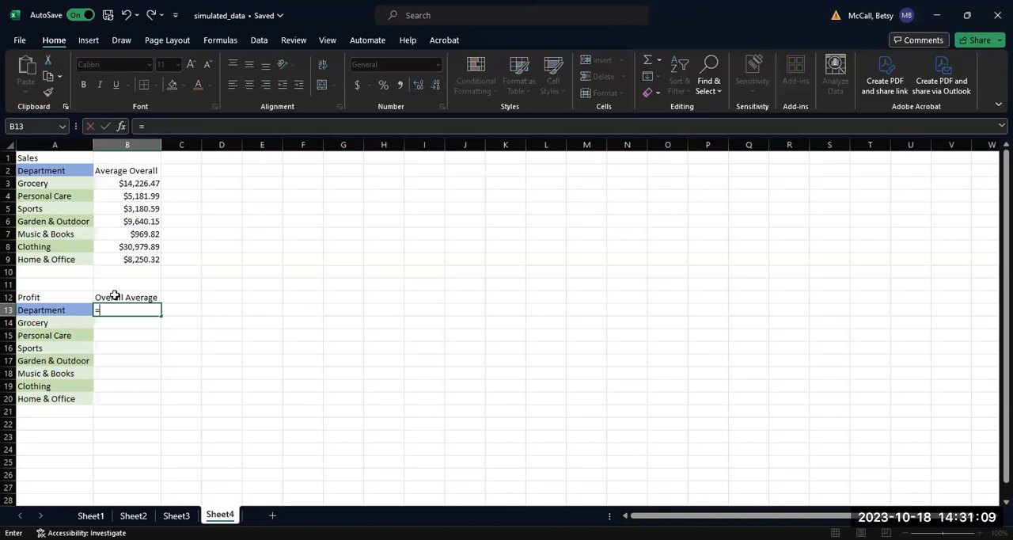
click(176, 515)
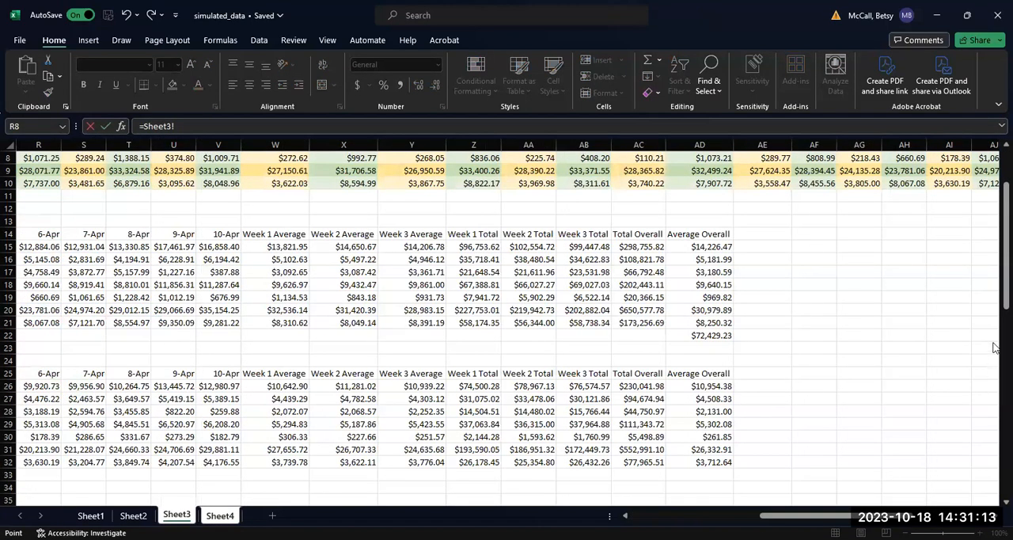
drag(1003, 300, 1003, 366)
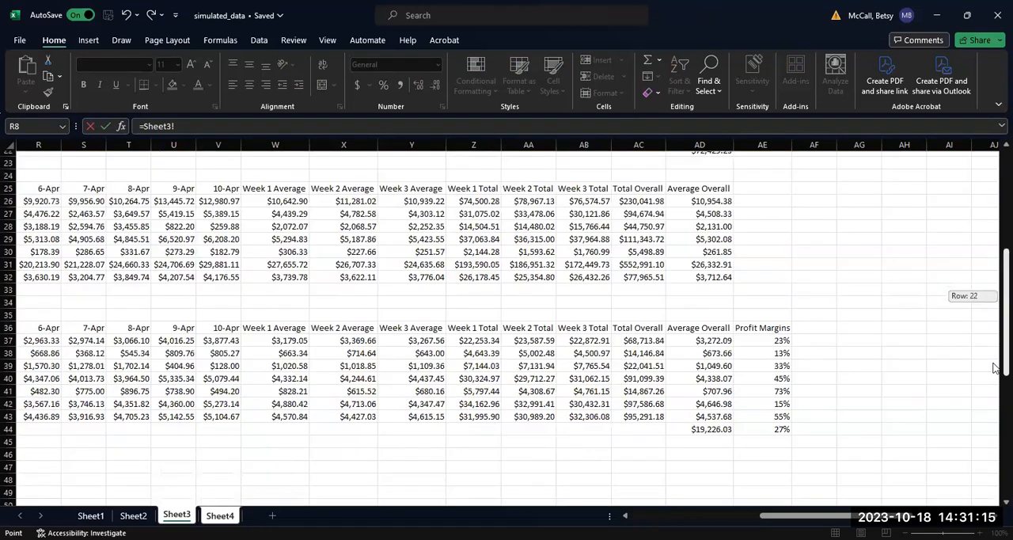
click(708, 340)
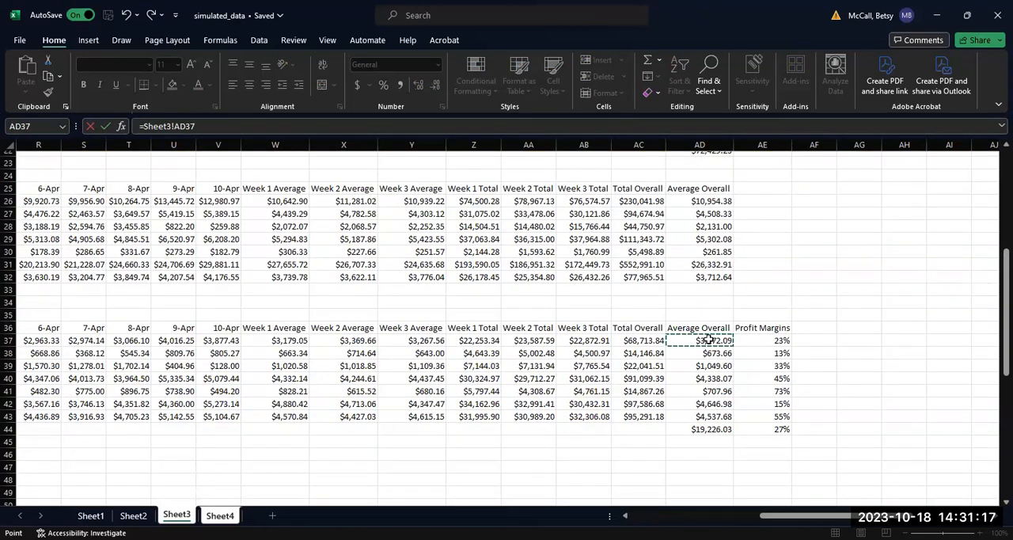
key(Return)
Step: Fill the link formula from B13 down to B20 and format the filled cells as Currency
click(129, 309)
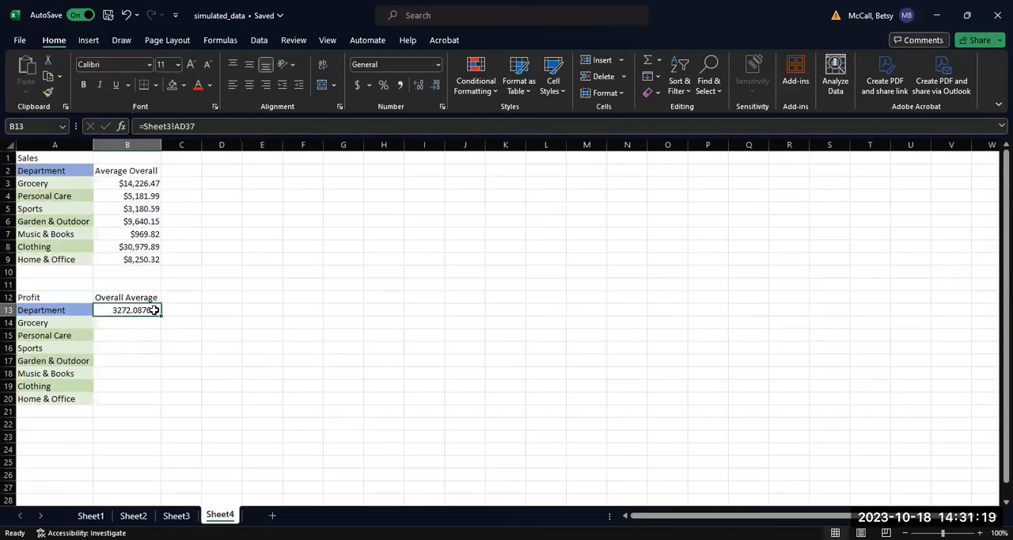
drag(159, 316, 138, 401)
drag(129, 309, 129, 395)
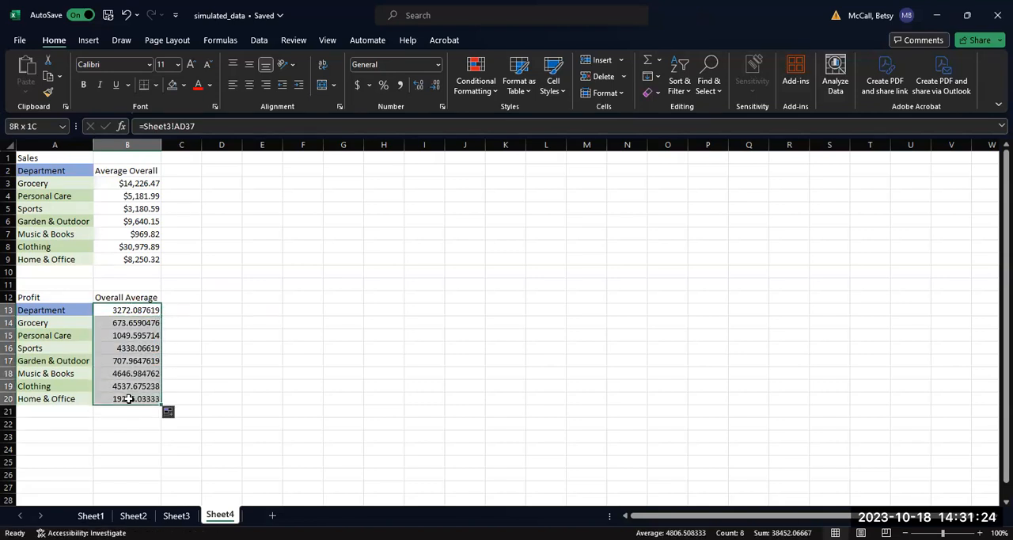
click(437, 67)
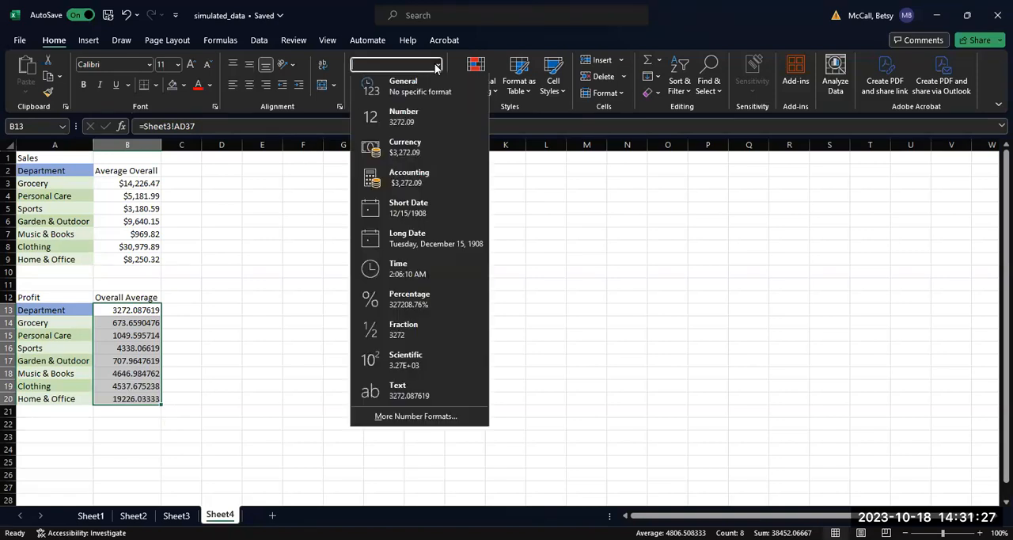
click(406, 154)
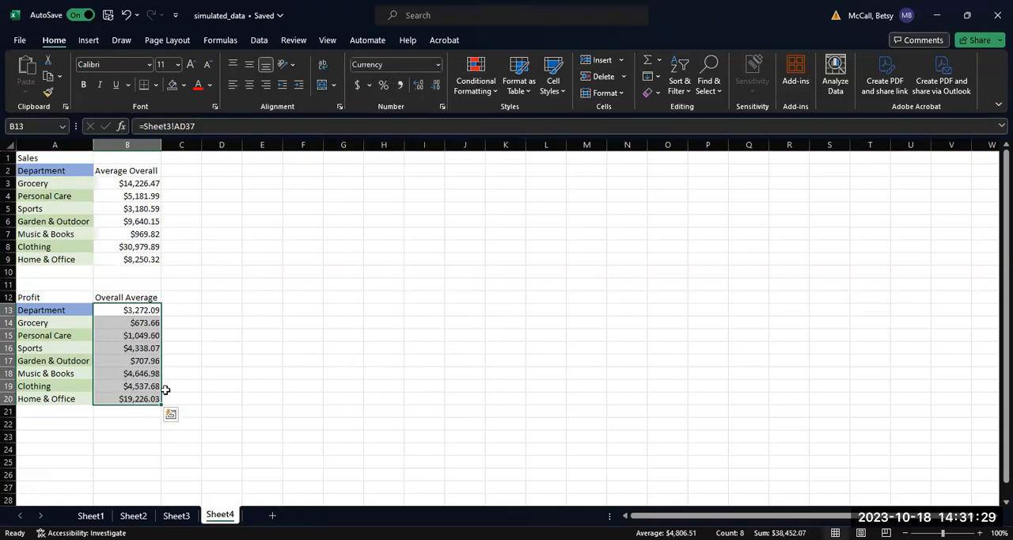
click(199, 360)
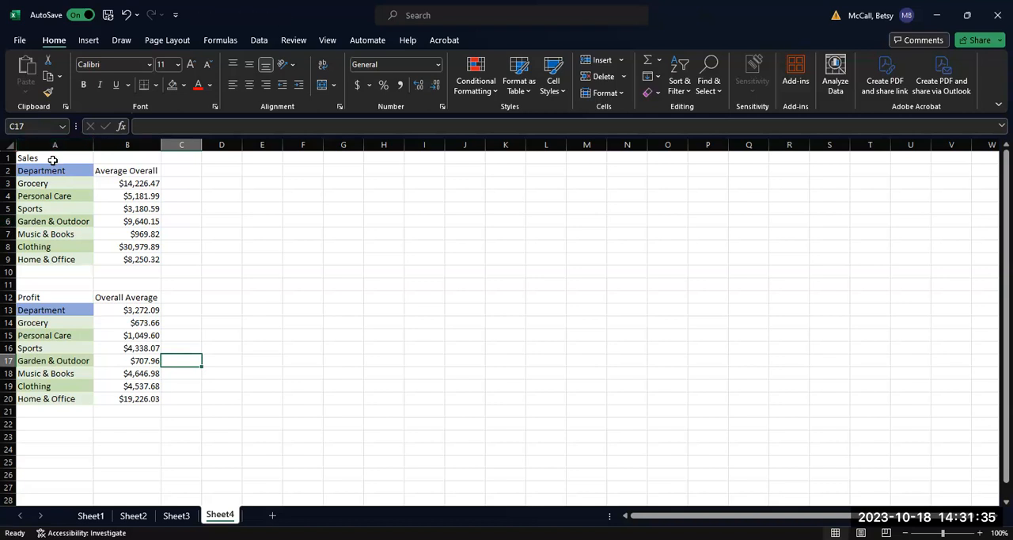
Step: Insert a Clustered Column chart of the Sales table A2:B9, using the variant with a separately coloured series per department
drag(45, 168, 132, 258)
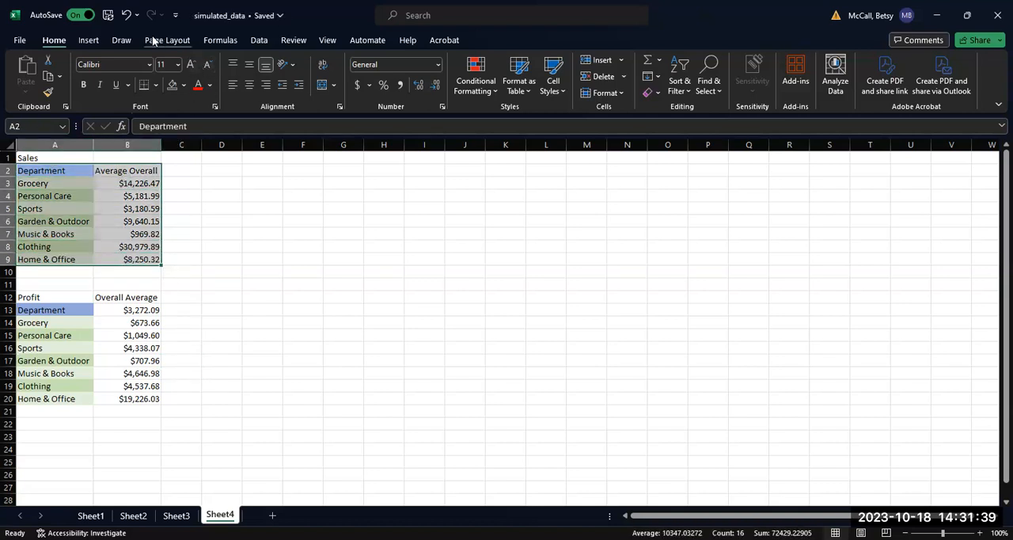
click(89, 40)
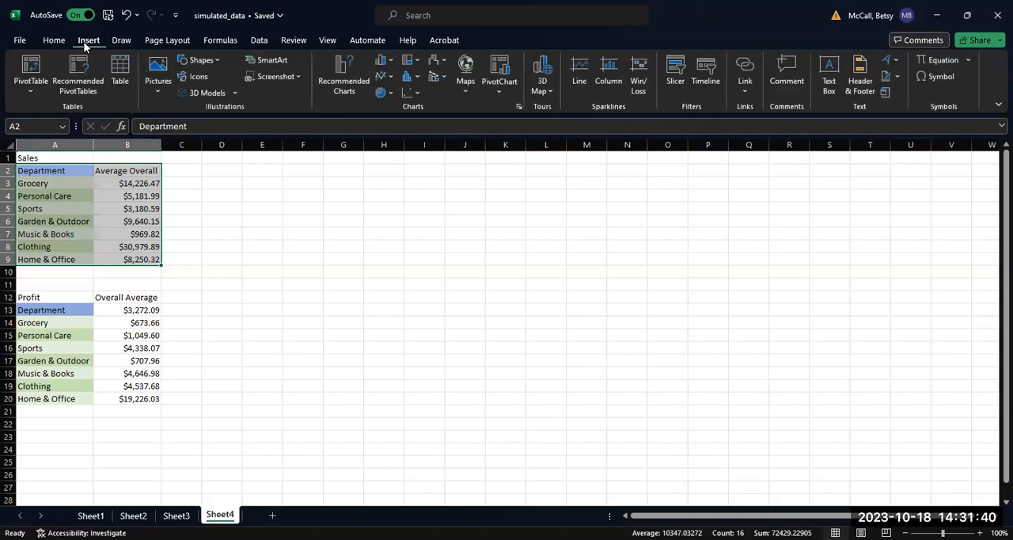
click(322, 87)
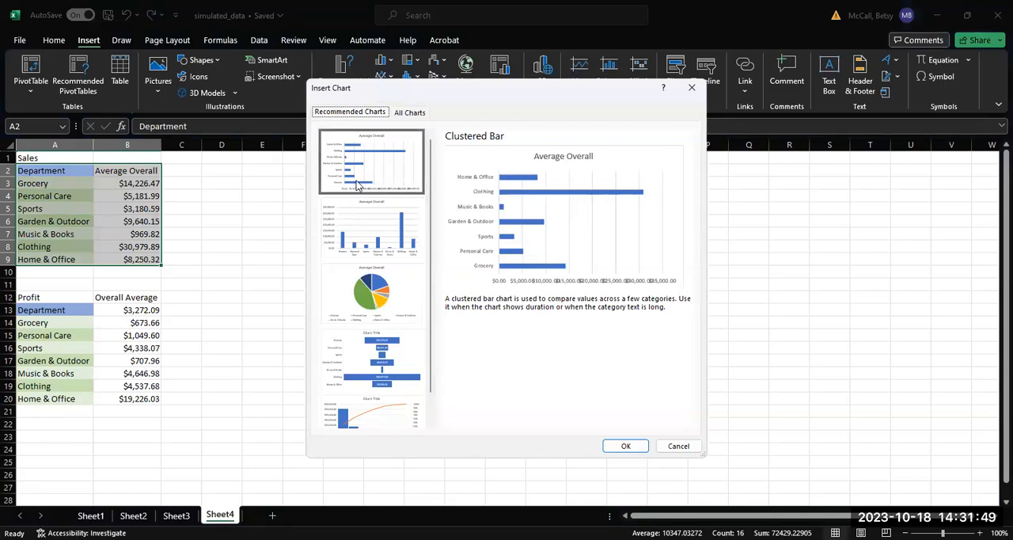
click(409, 111)
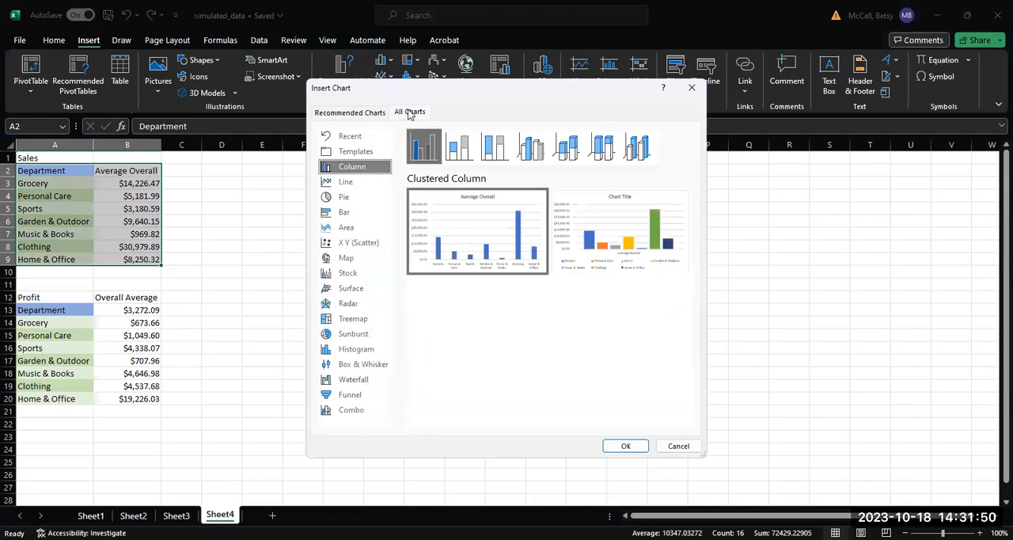
click(379, 220)
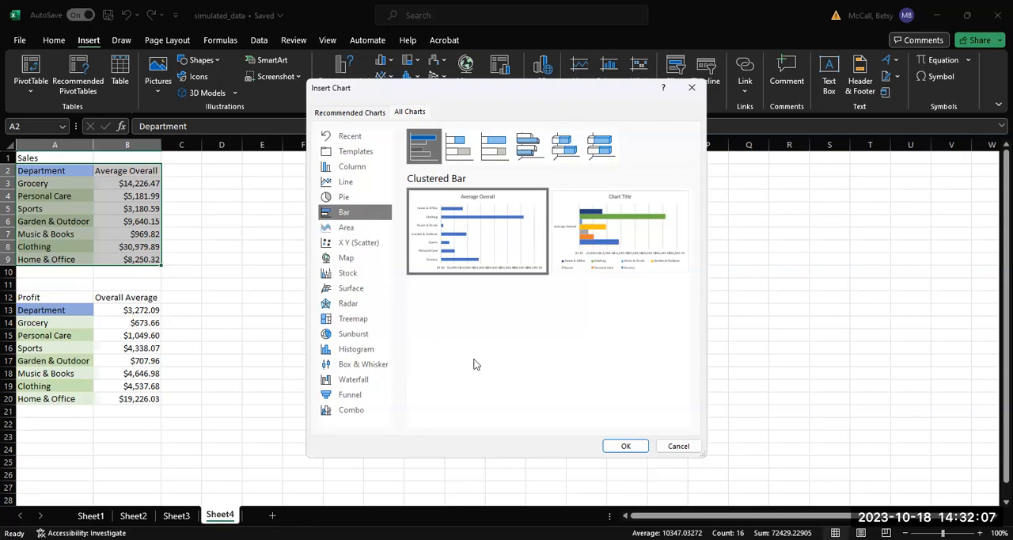
mouse_move(465, 276)
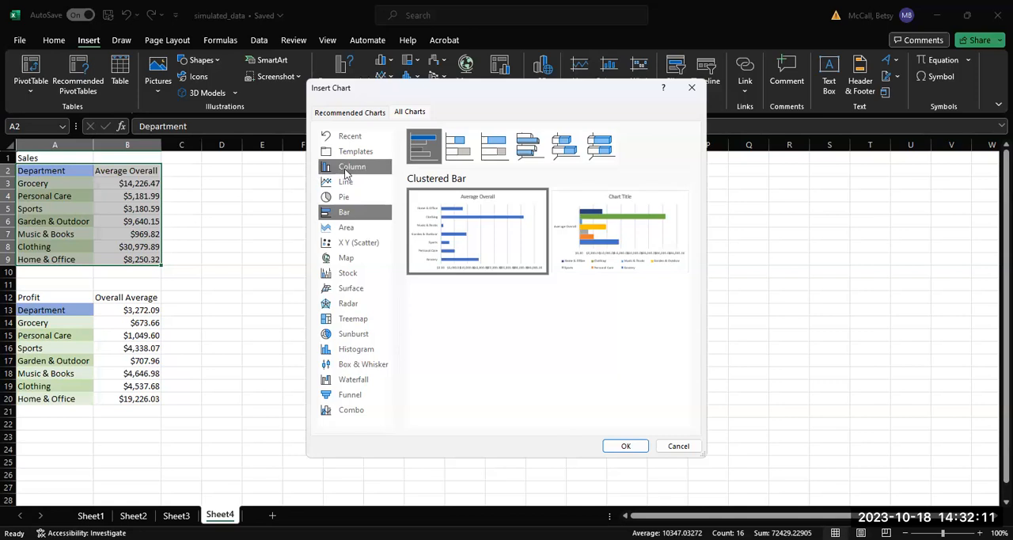
click(346, 168)
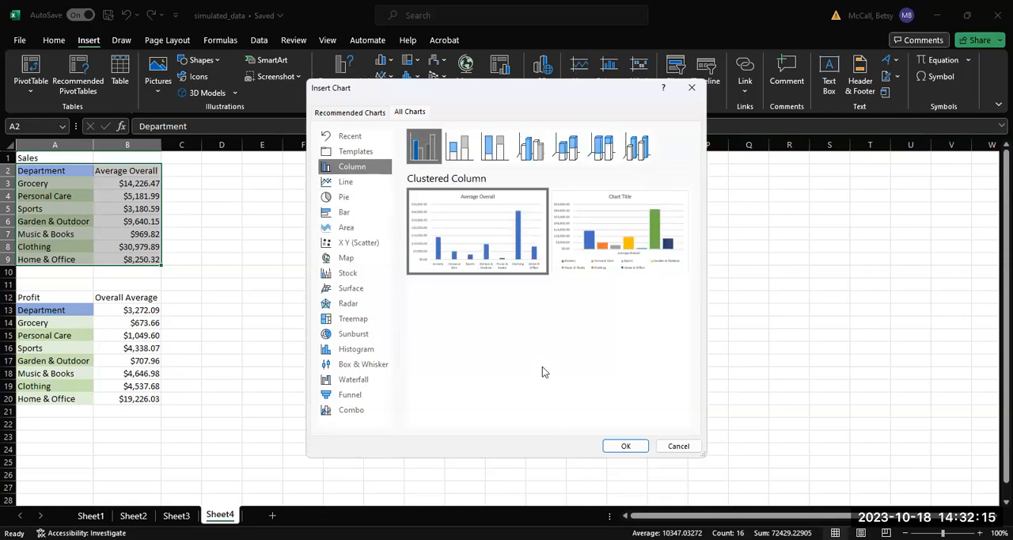
mouse_move(473, 250)
mouse_move(643, 241)
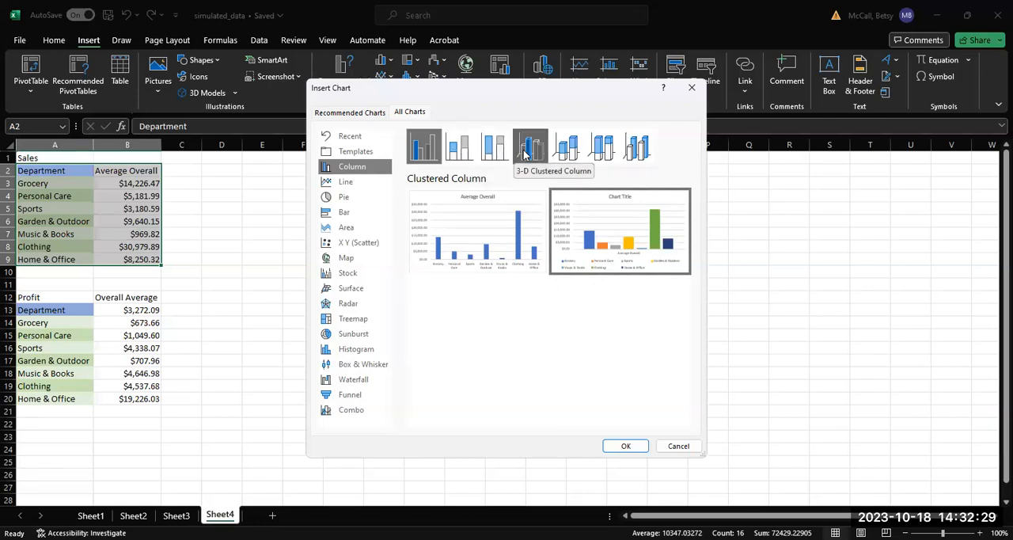
click(624, 446)
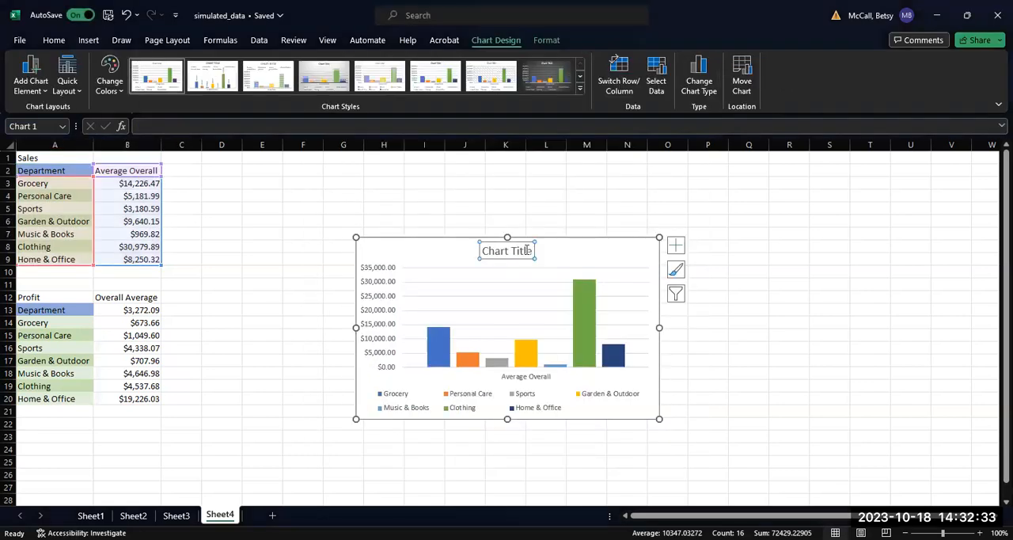
Step: Move the Sales chart up beside the Sales table and change its title to "Average Sales Per Department"
drag(539, 251, 461, 176)
click(443, 181)
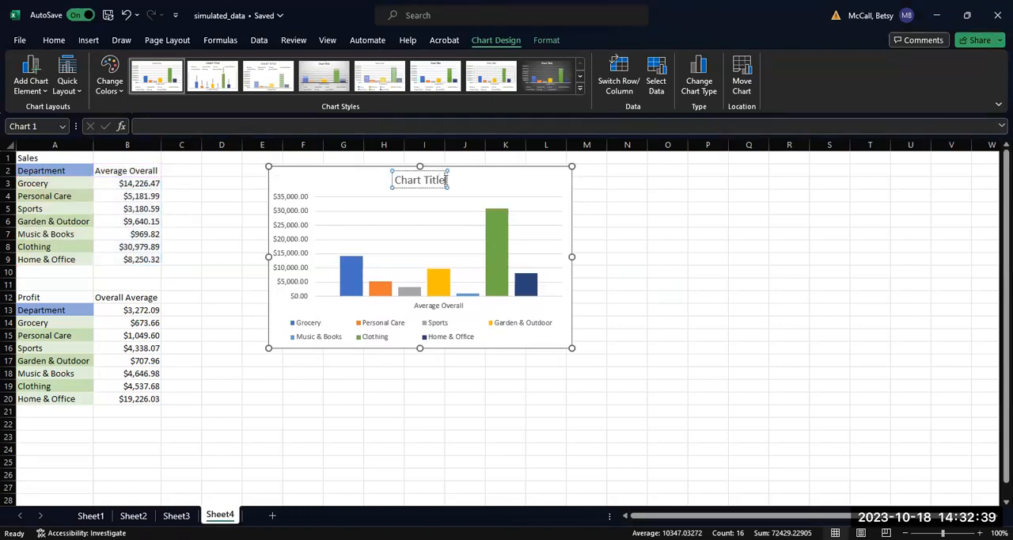
key(BackSpace)
key(BackSpace)
key(BackSpace)
key(BackSpace)
key(BackSpace)
key(BackSpace)
key(BackSpace)
key(BackSpace)
key(BackSpace)
key(BackSpace)
key(BackSpace)
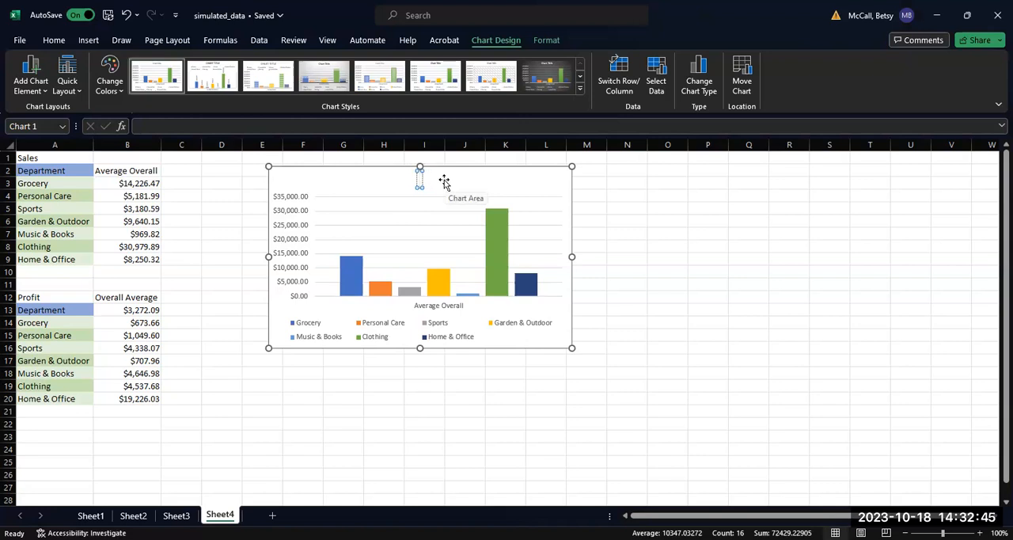
text(Average Sales Per Department)
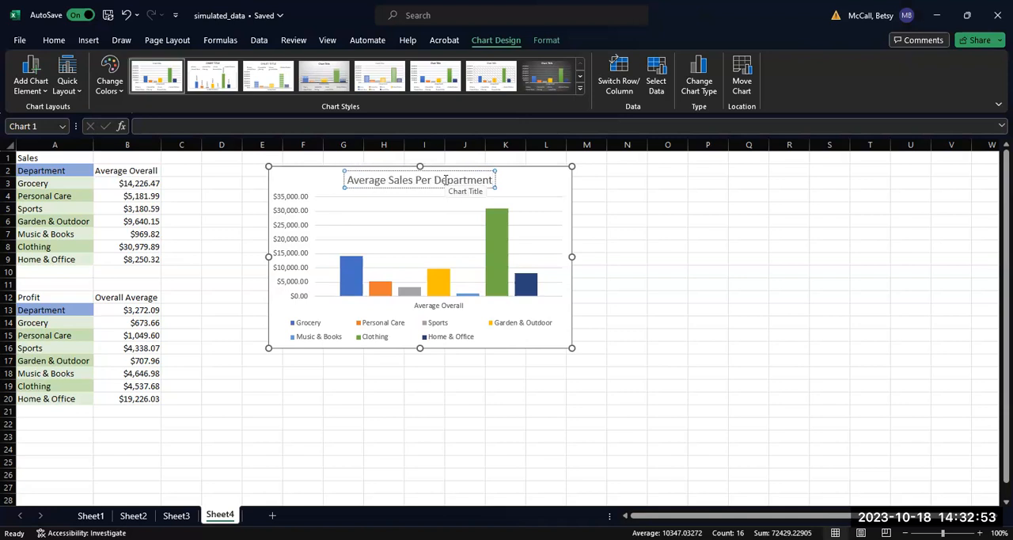
click(535, 185)
Step: Add axis titles to the Sales chart and set the horizontal axis title to "Departments"
click(587, 175)
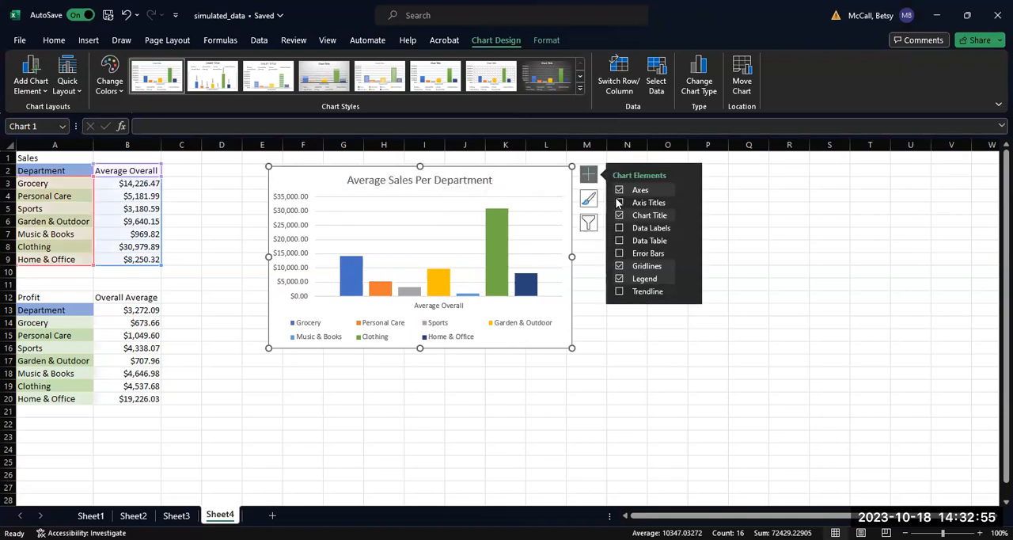
click(619, 202)
click(459, 303)
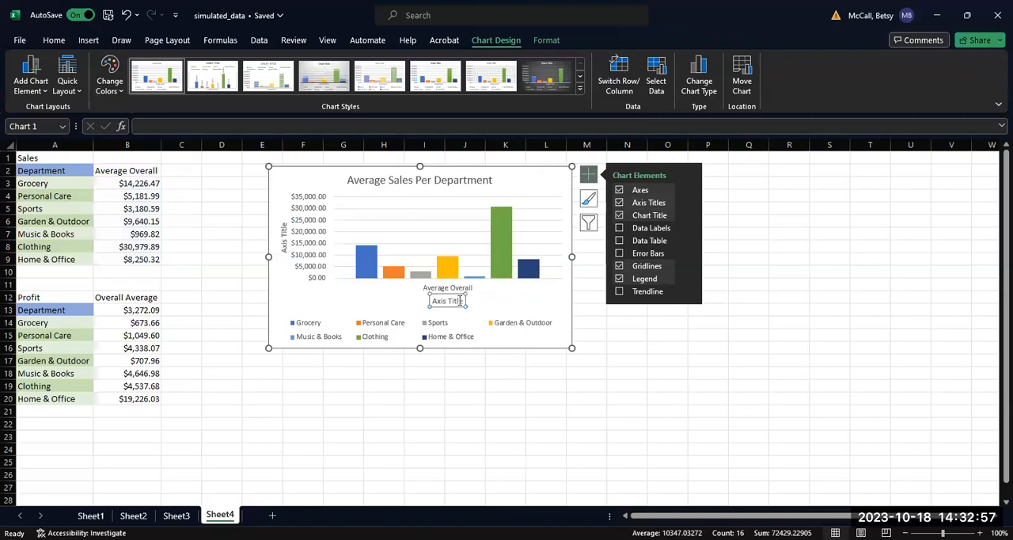
click(462, 300)
key(BackSpace)
key(BackSpace)
key(BackSpace)
key(BackSpace)
key(BackSpace)
key(BackSpace)
key(BackSpace)
key(BackSpace)
key(BackSpace)
key(BackSpace)
text(Departments)
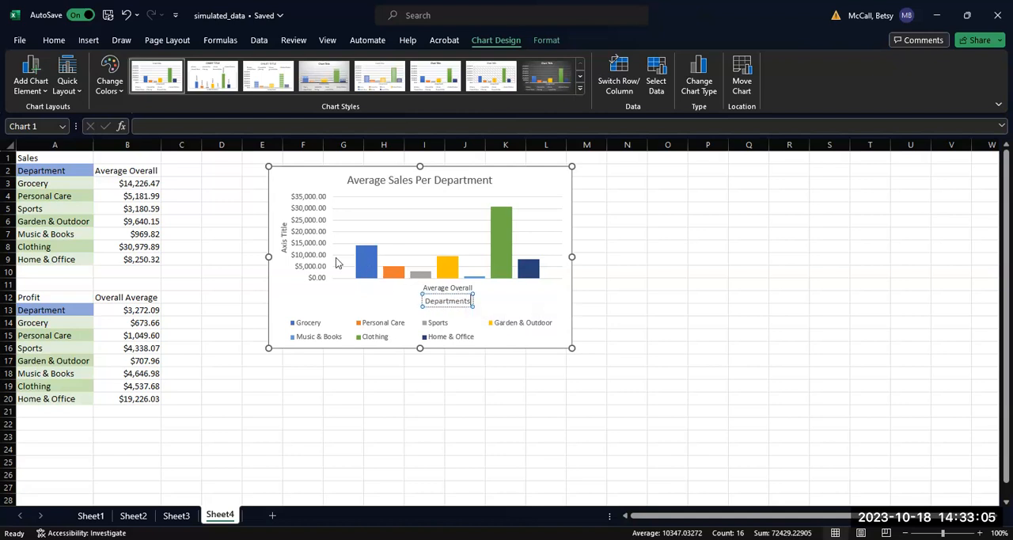
Step: Set the Sales chart's vertical axis title to "Sales in Dollars"
click(283, 228)
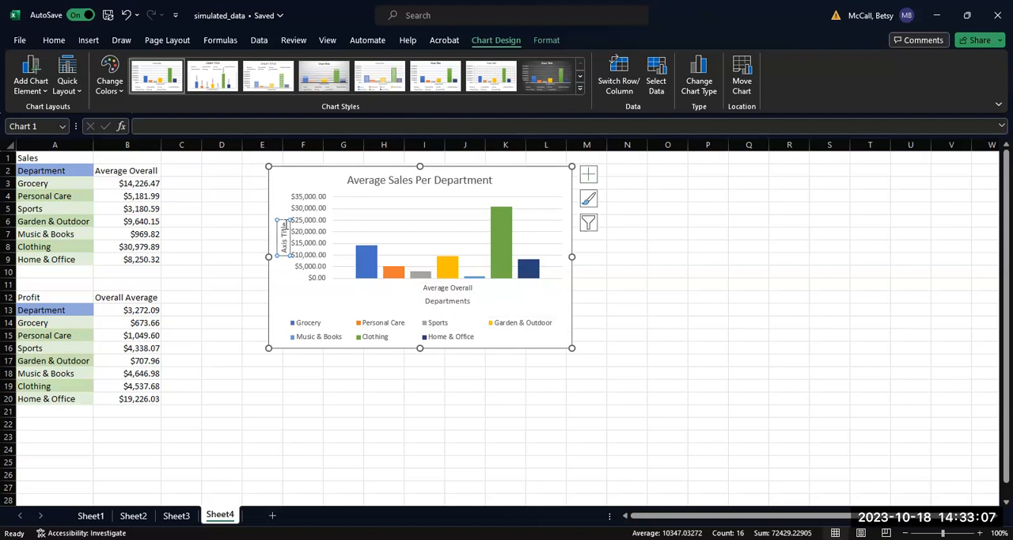
key(BackSpace)
key(BackSpace)
key(BackSpace)
key(BackSpace)
key(BackSpace)
key(BackSpace)
key(BackSpace)
key(BackSpace)
key(BackSpace)
key(BackSpace)
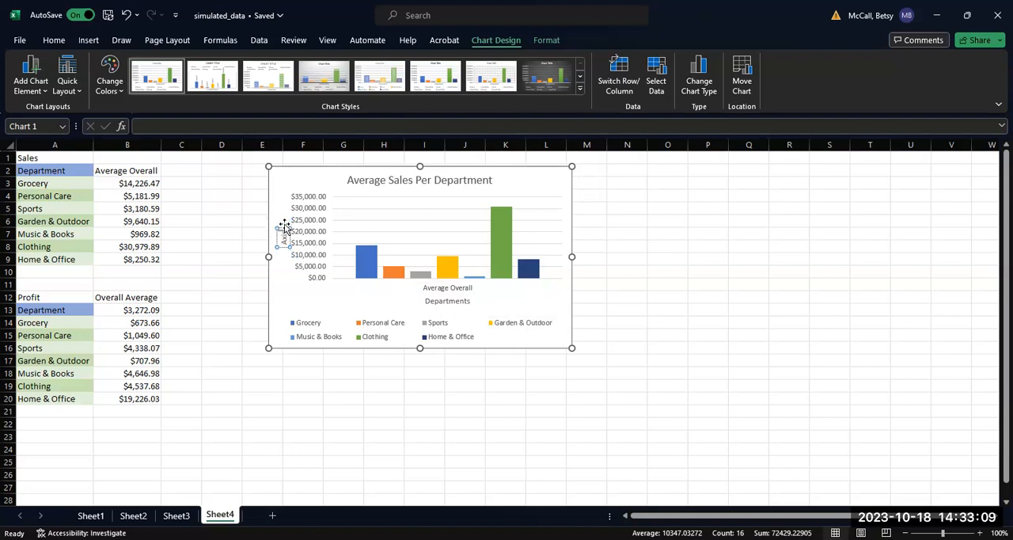
text(Sales in Dollars)
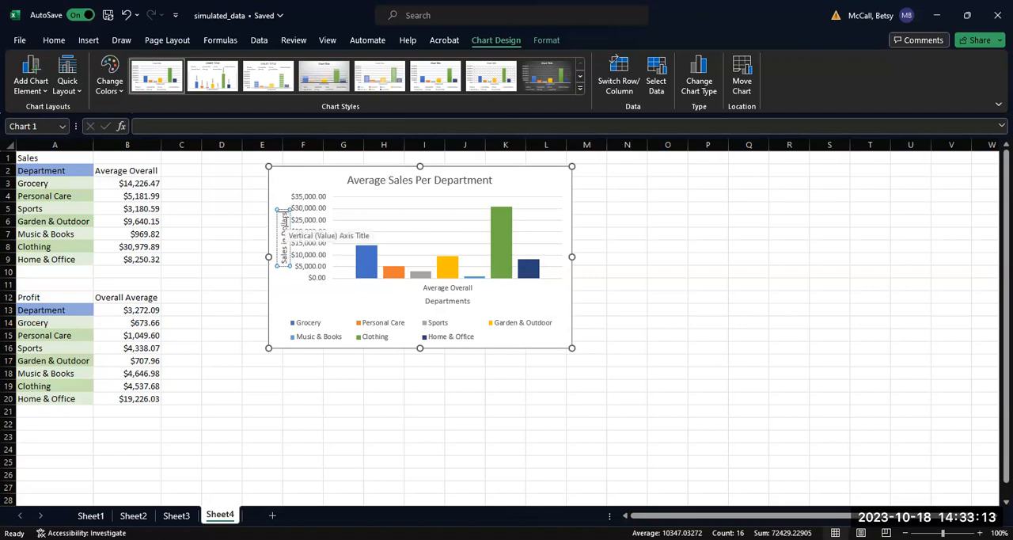
click(601, 298)
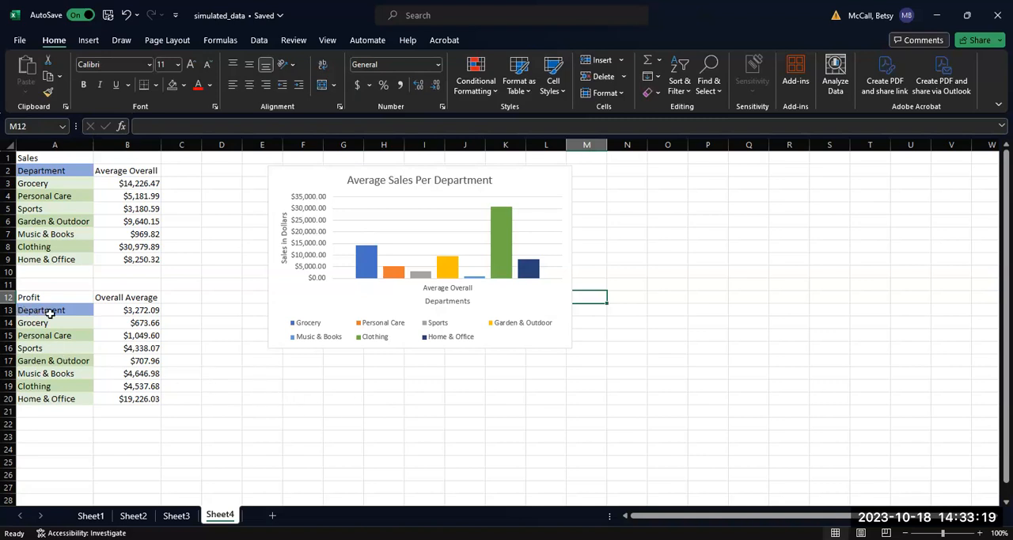
Step: Insert the recommended Clustered Column chart for the Profit data in A13:B20
drag(43, 310, 151, 401)
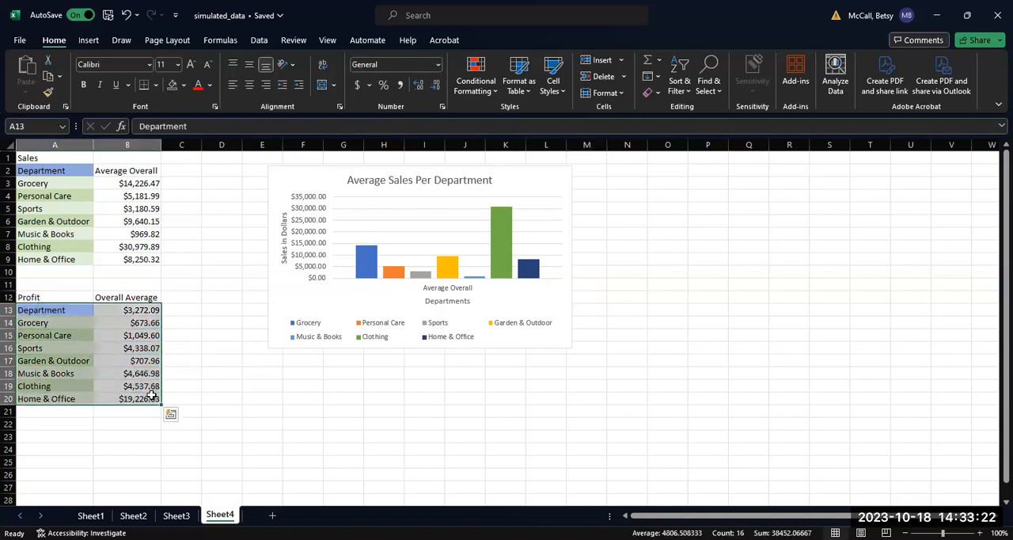
click(89, 41)
click(343, 85)
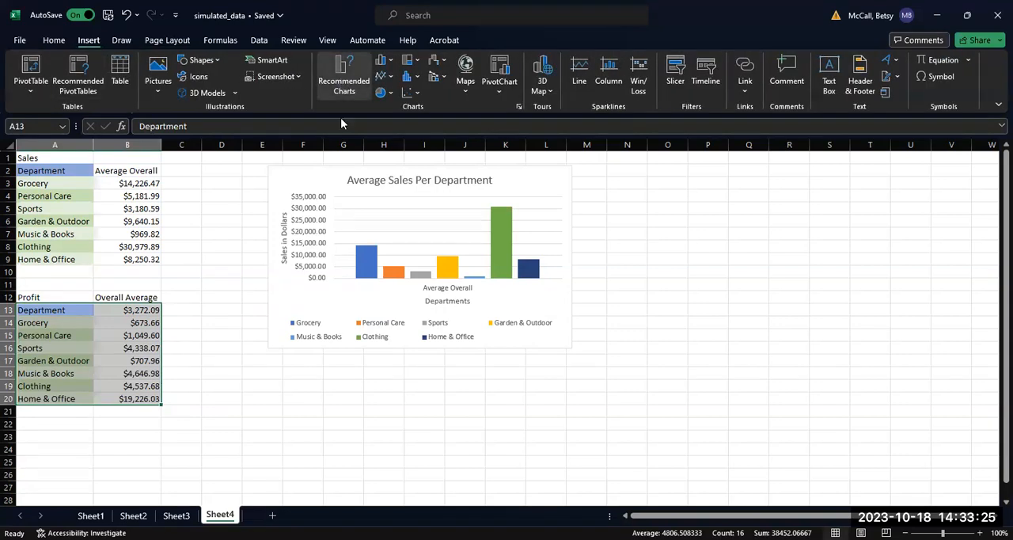
click(401, 245)
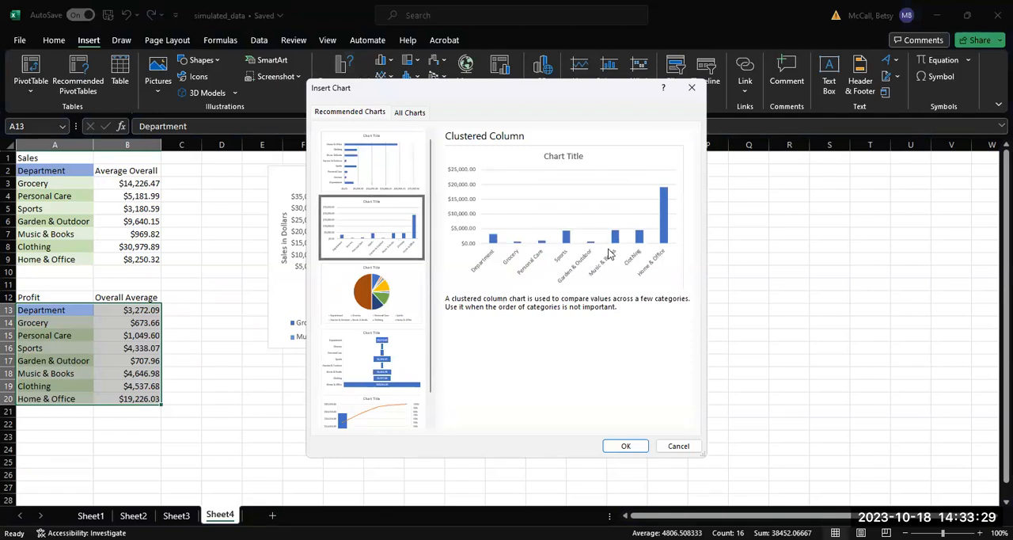
click(629, 446)
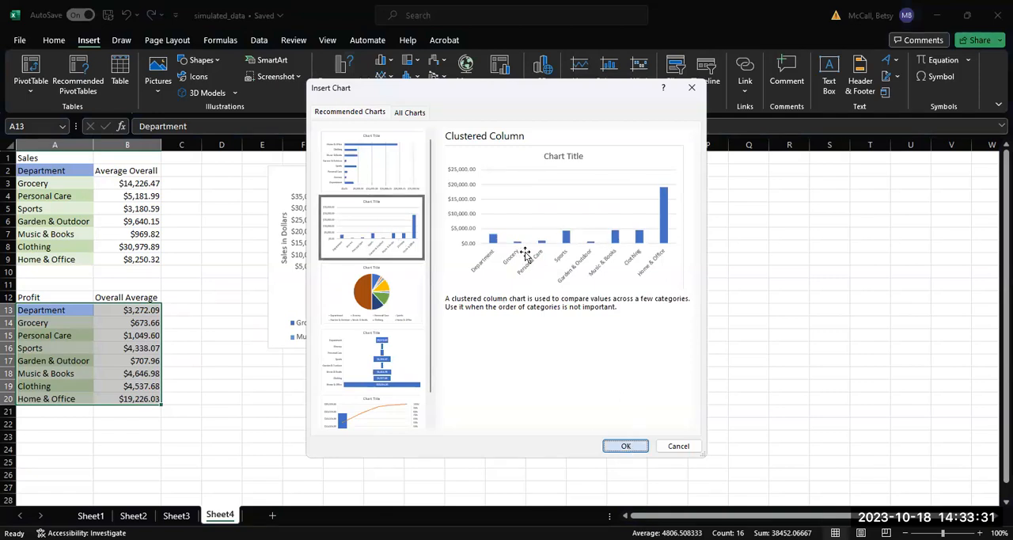
Step: Change the Profit chart's title to "Average Profit Per Department"
key(BackSpace)
key(BackSpace)
key(BackSpace)
key(BackSpace)
key(BackSpace)
key(BackSpace)
key(BackSpace)
key(BackSpace)
key(BackSpace)
key(BackSpace)
key(BackSpace)
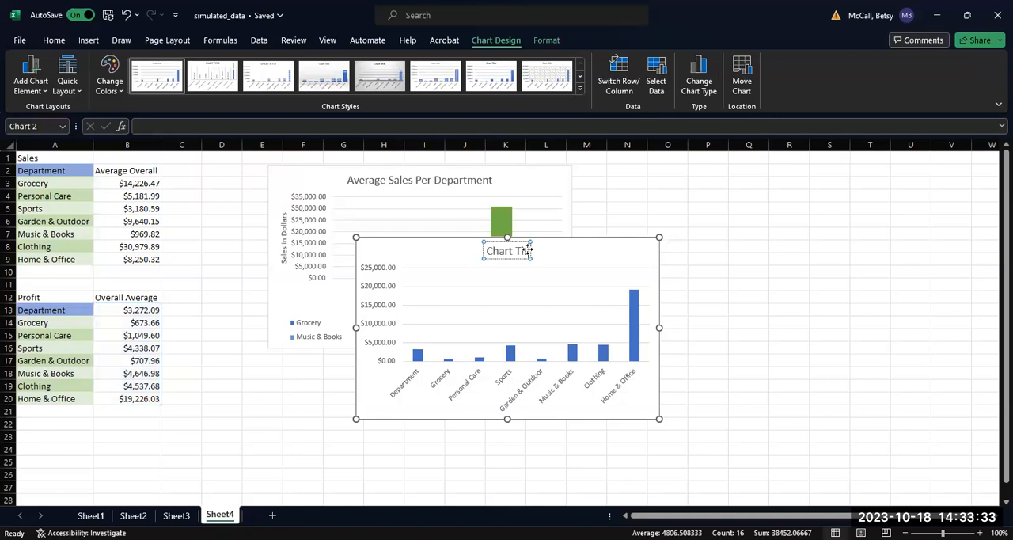
text(A)
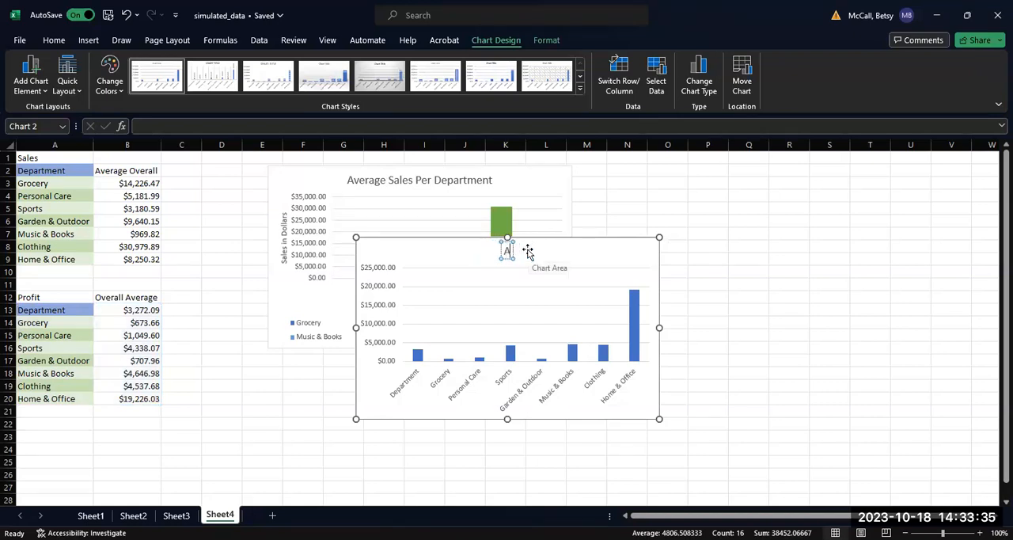
text(verage Profit Per Department)
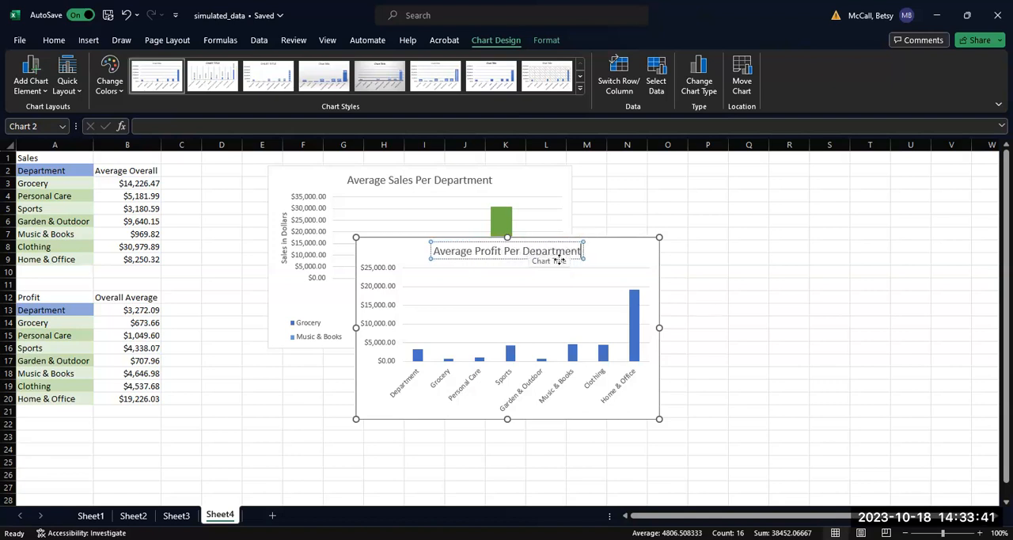
Step: Add axis titles to the Profit chart and set the horizontal axis title to "Department"
click(632, 250)
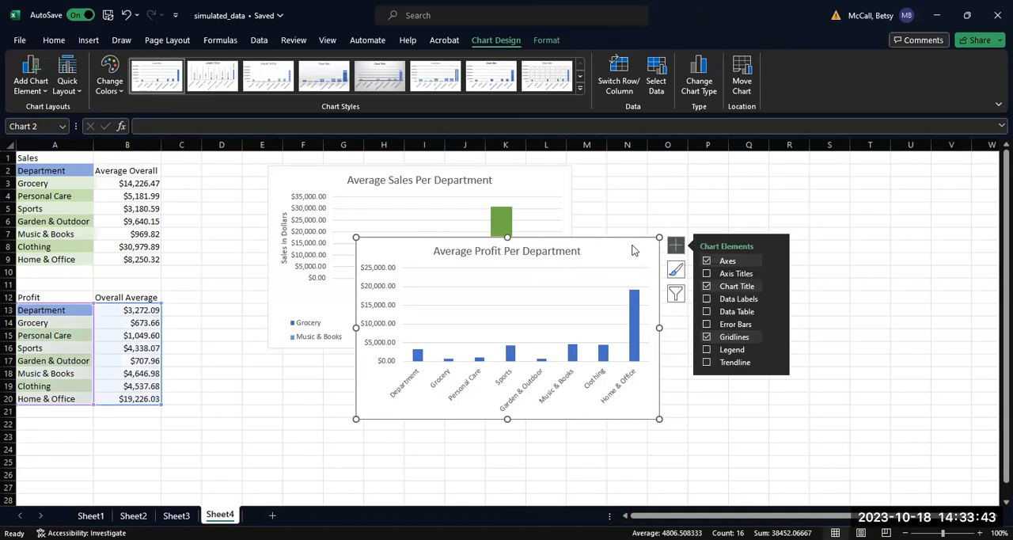
click(706, 273)
click(550, 403)
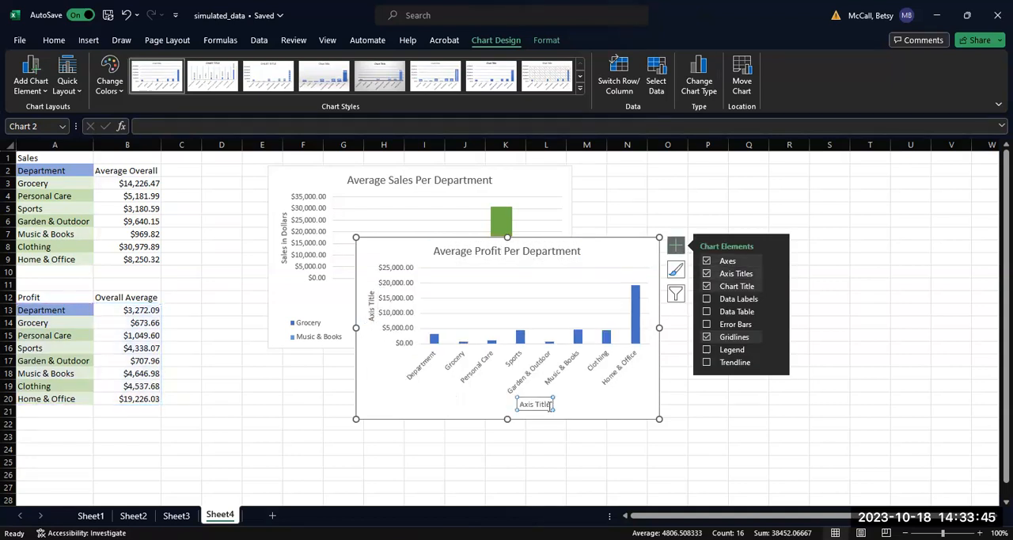
key(BackSpace)
key(BackSpace)
key(BackSpace)
key(BackSpace)
key(BackSpace)
key(BackSpace)
key(BackSpace)
key(BackSpace)
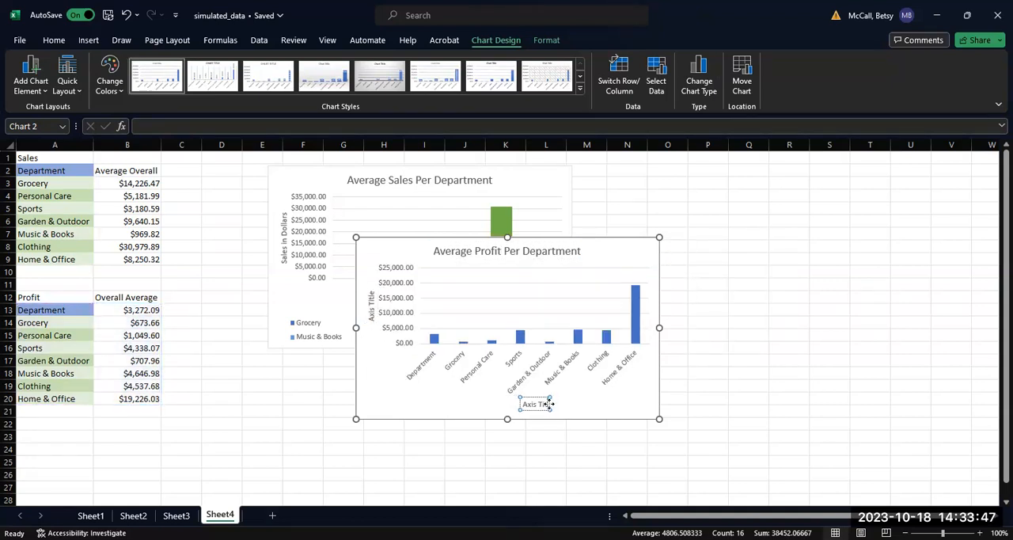
key(BackSpace)
key(BackSpace)
text(Department)
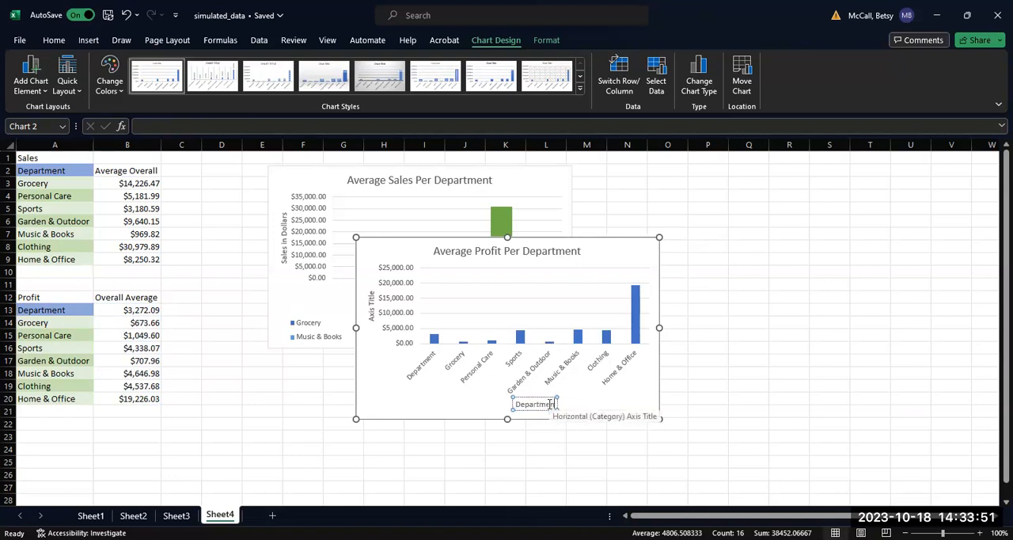
Step: Set the Profit chart's vertical axis title to "Profit in Dollars" and move the chart beside the Sales chart, level with it
click(369, 295)
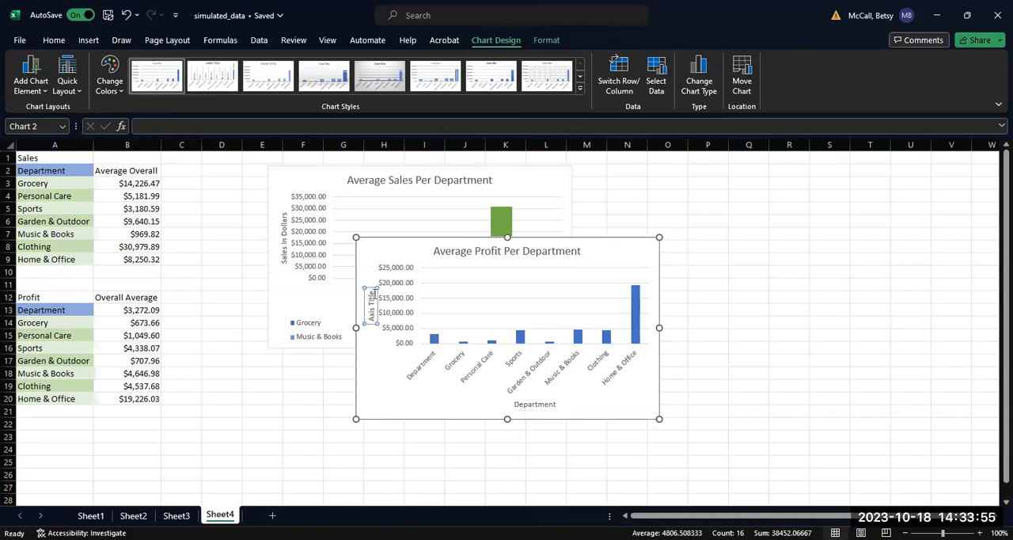
key(BackSpace)
key(BackSpace)
key(BackSpace)
key(BackSpace)
key(BackSpace)
key(BackSpace)
key(BackSpace)
key(BackSpace)
key(BackSpace)
key(BackSpace)
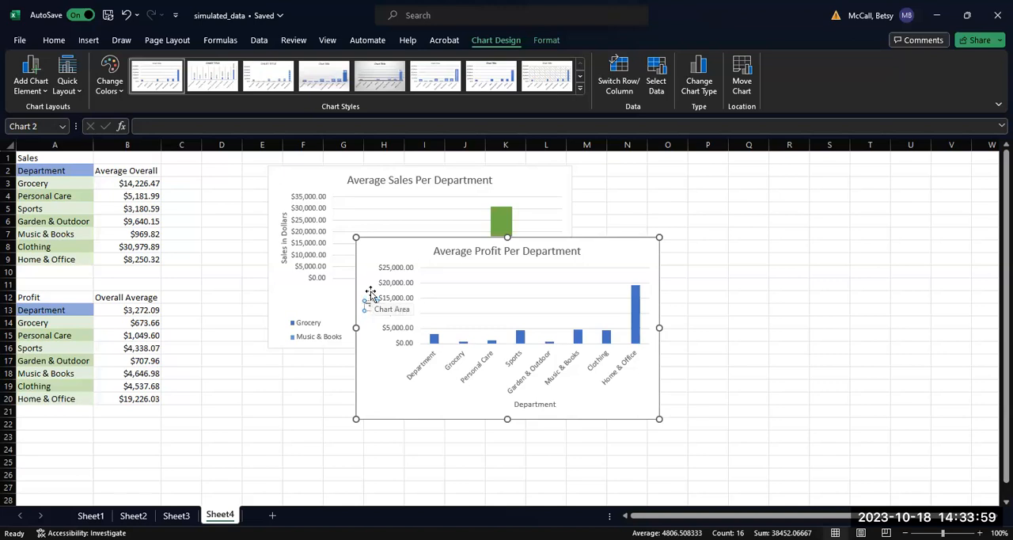
text(Profit in Sollars)
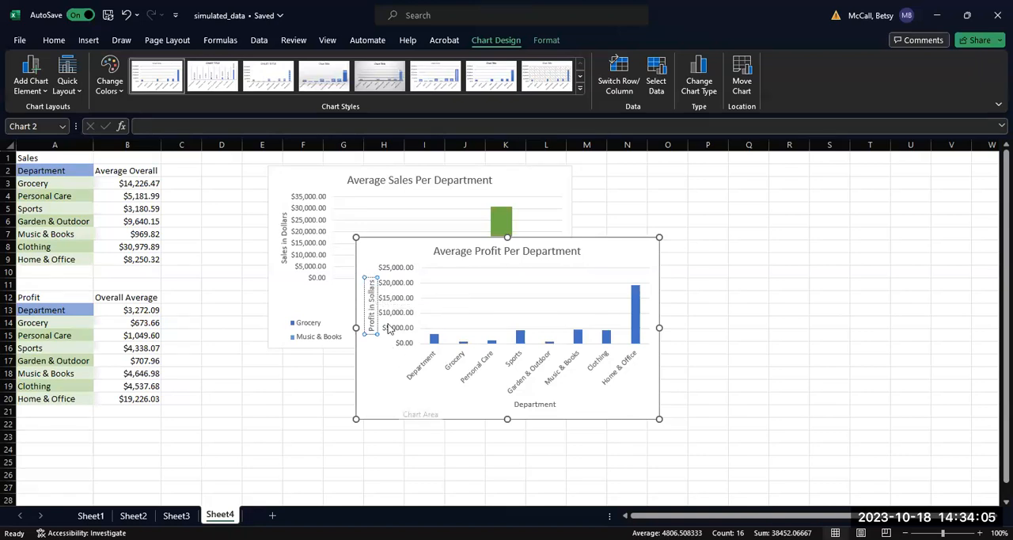
key(BackSpace)
text(D)
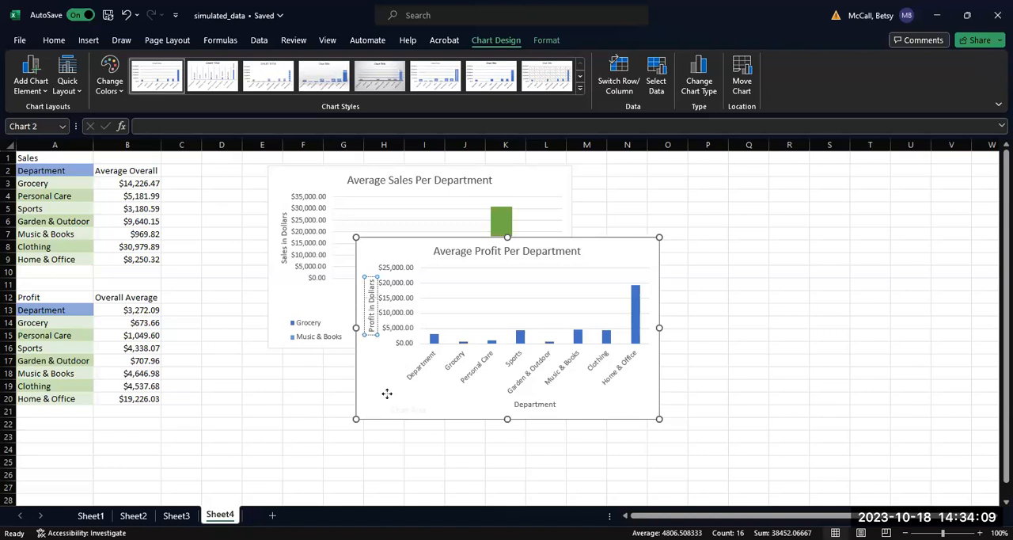
click(522, 333)
drag(592, 253, 830, 178)
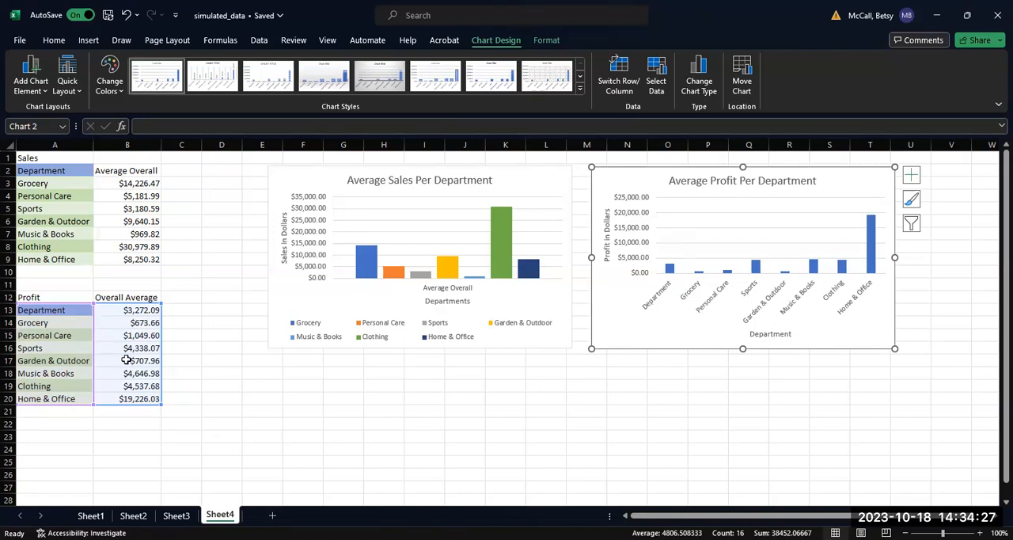
click(177, 516)
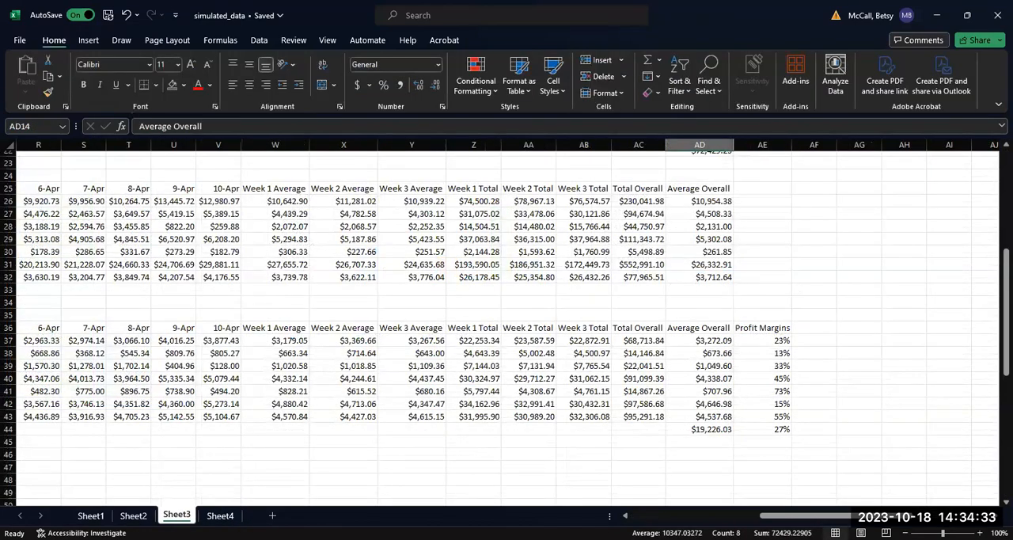
click(220, 515)
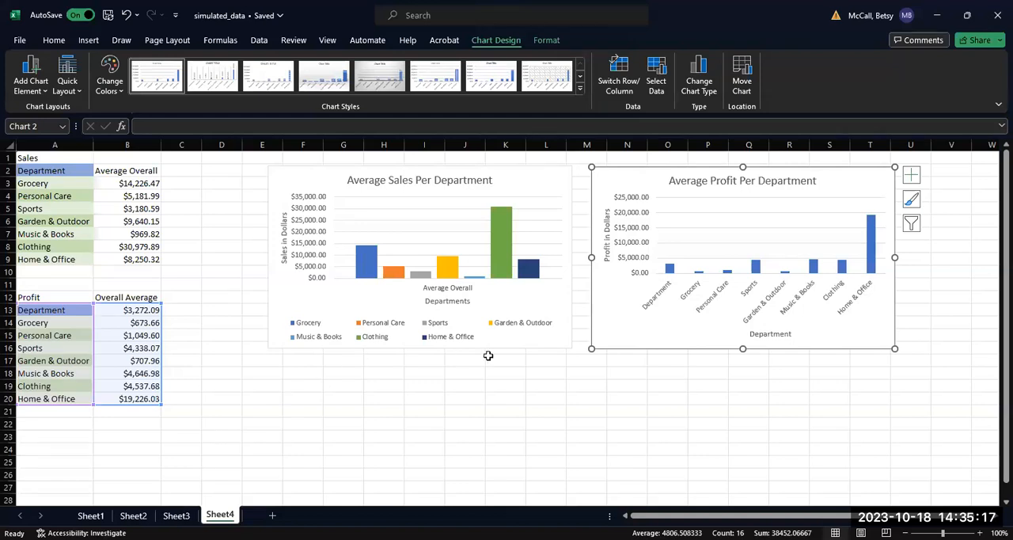
key(ctrl+Page_Up)
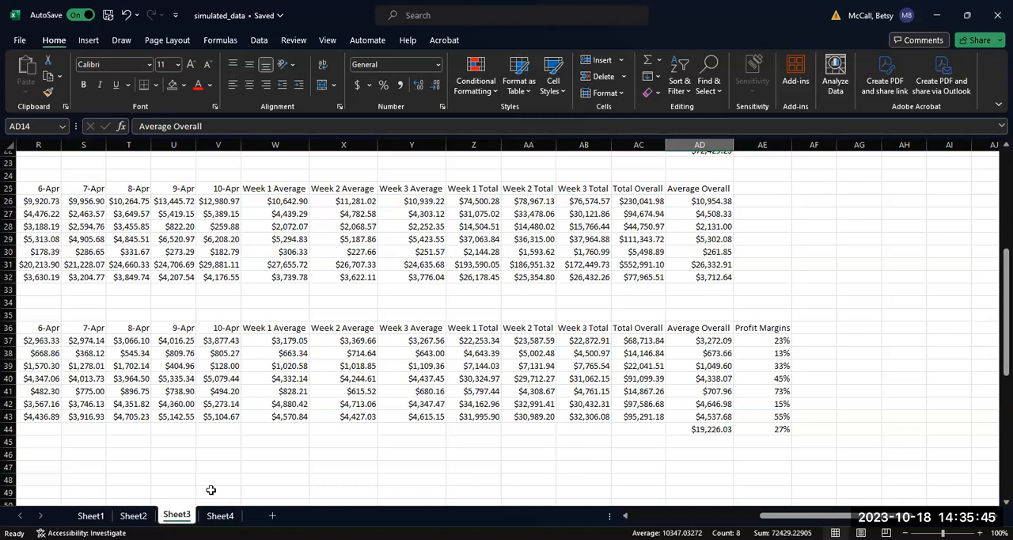
click(218, 515)
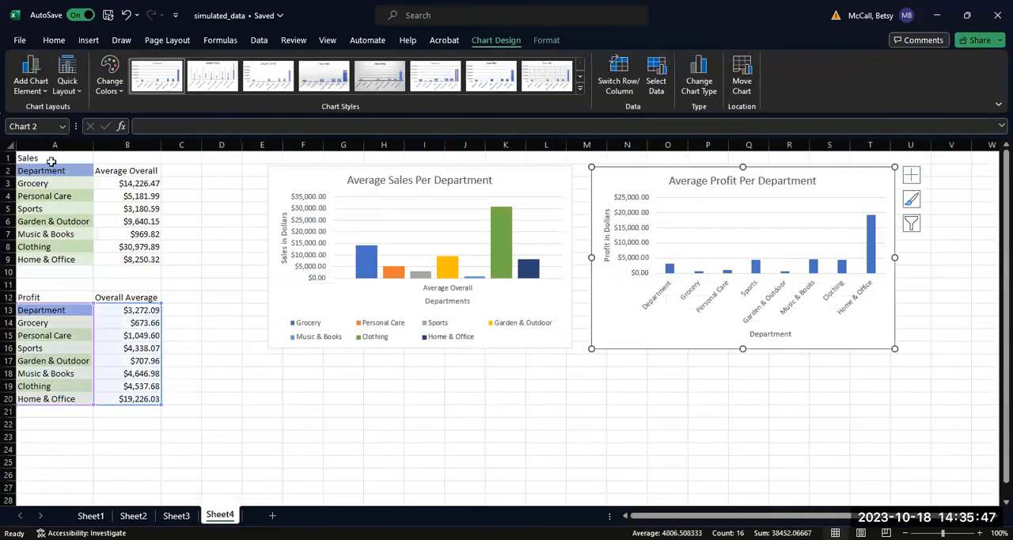
Step: Copy the Sales and Profit department labels in A1:A20 to a new block starting at A23
drag(51, 161, 29, 393)
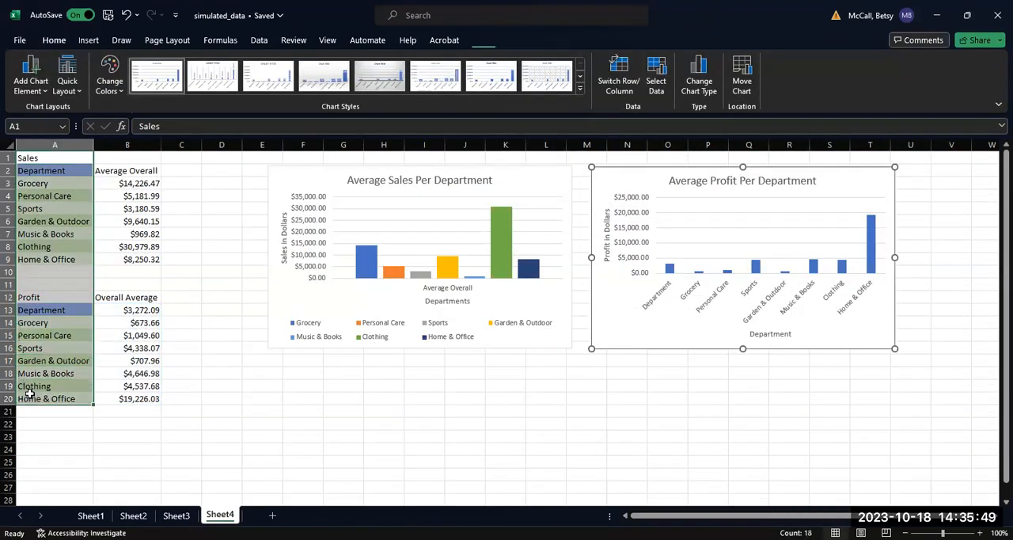
key(ctrl+c)
click(40, 444)
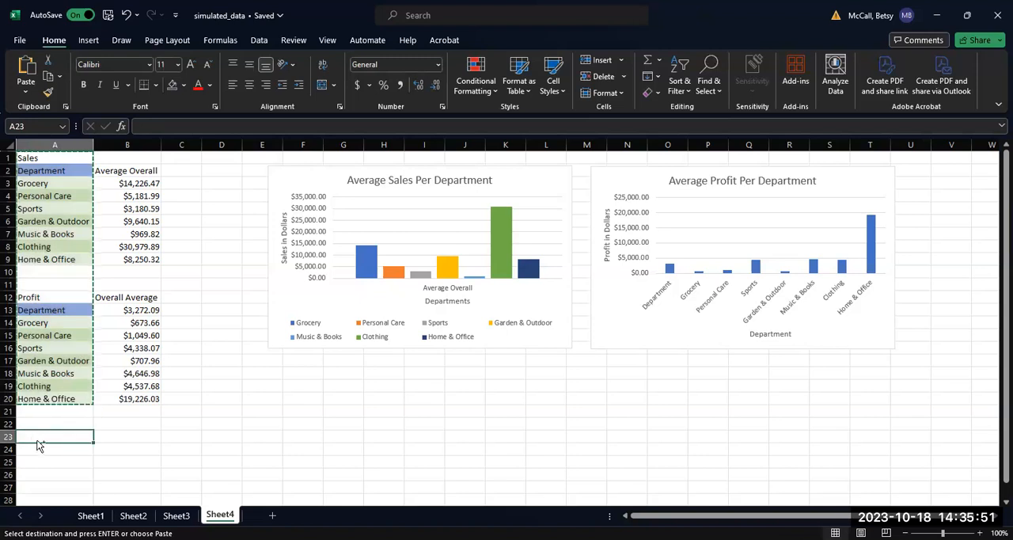
key(ctrl+v)
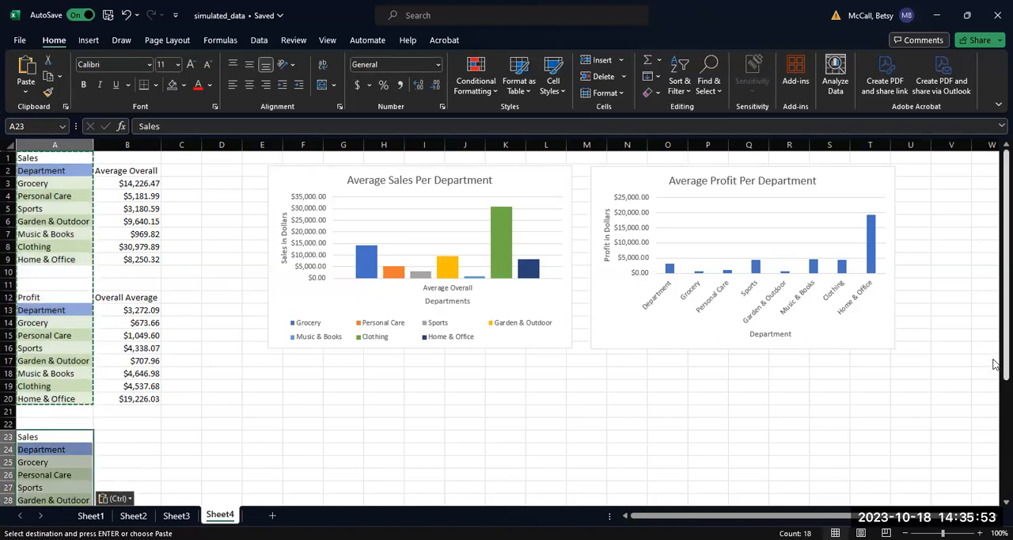
Step: Copy the Week 1 to Week 3 Sales averages with headers from Sheet3 W14:Y21 and paste them as values at Sheet4 B24
drag(995, 364, 994, 496)
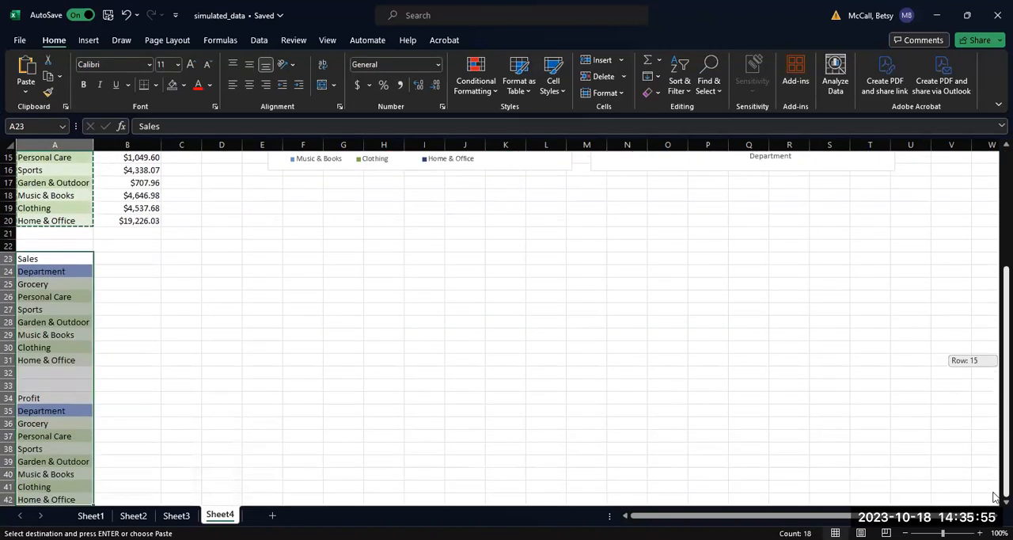
click(131, 257)
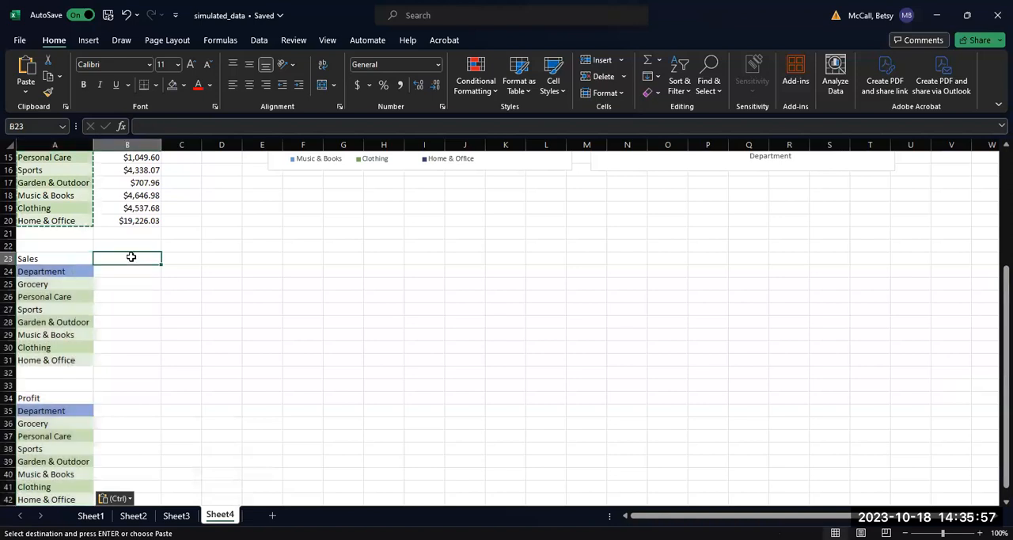
click(129, 271)
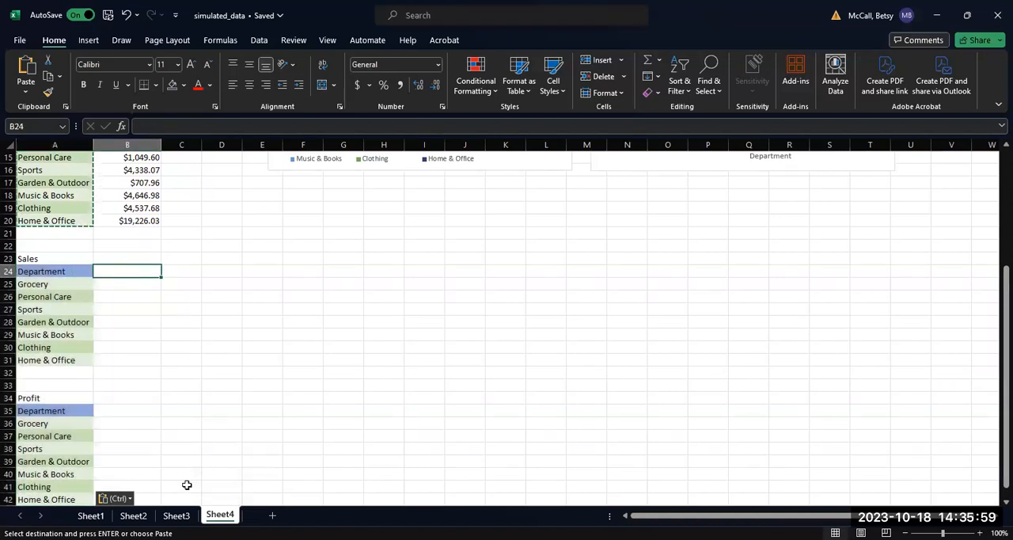
click(177, 515)
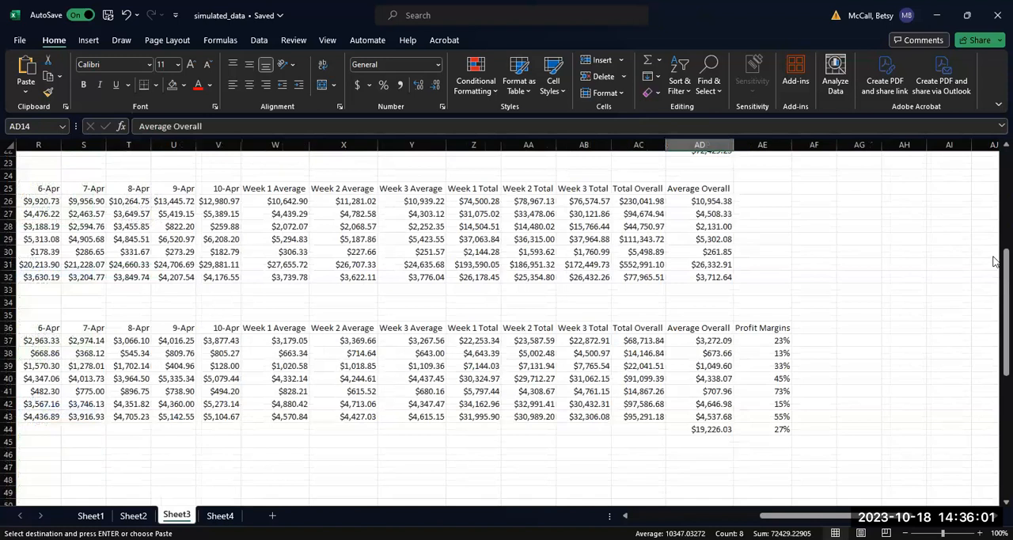
drag(994, 295, 995, 242)
drag(266, 201, 413, 288)
key(ctrl+c)
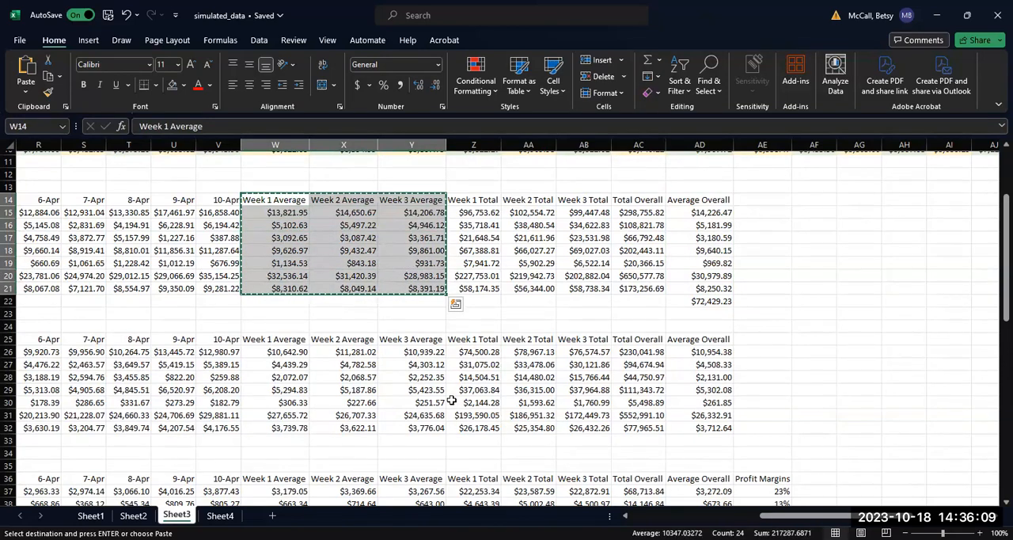
click(220, 515)
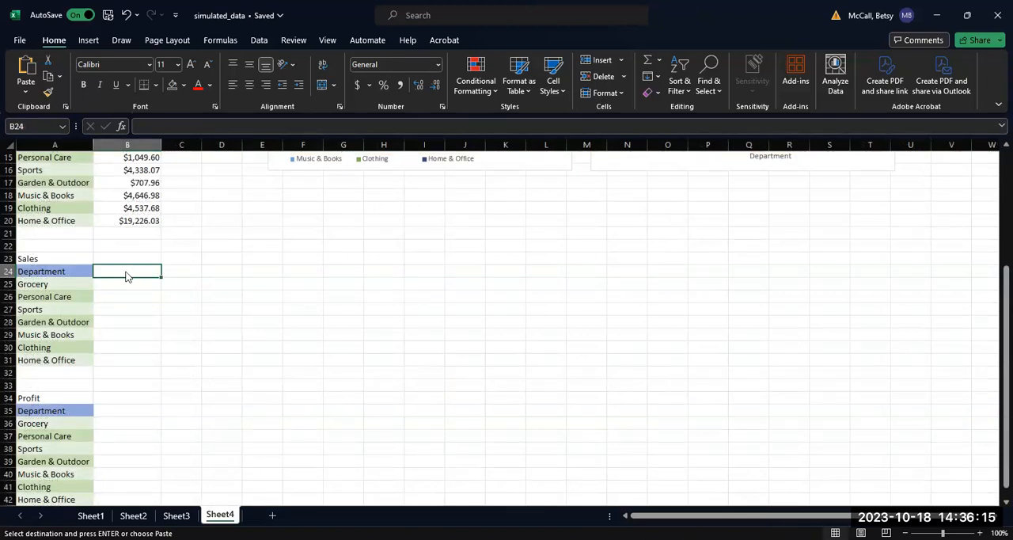
right_click(126, 273)
click(176, 209)
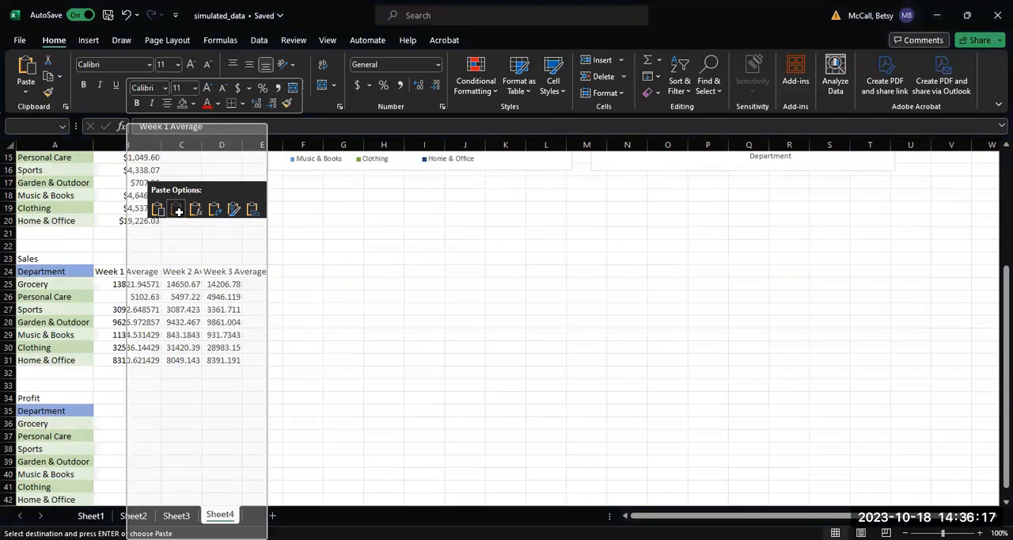
click(176, 209)
Step: Fit columns C and D to their contents and format the weekly Sales averages in B25:D31 as Currency
double_click(201, 145)
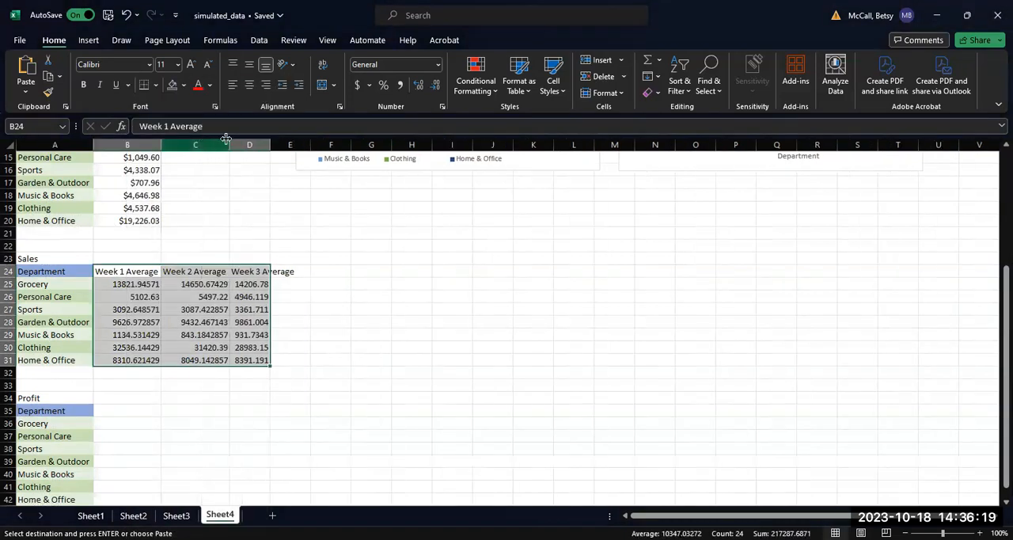
double_click(270, 145)
drag(128, 288, 283, 361)
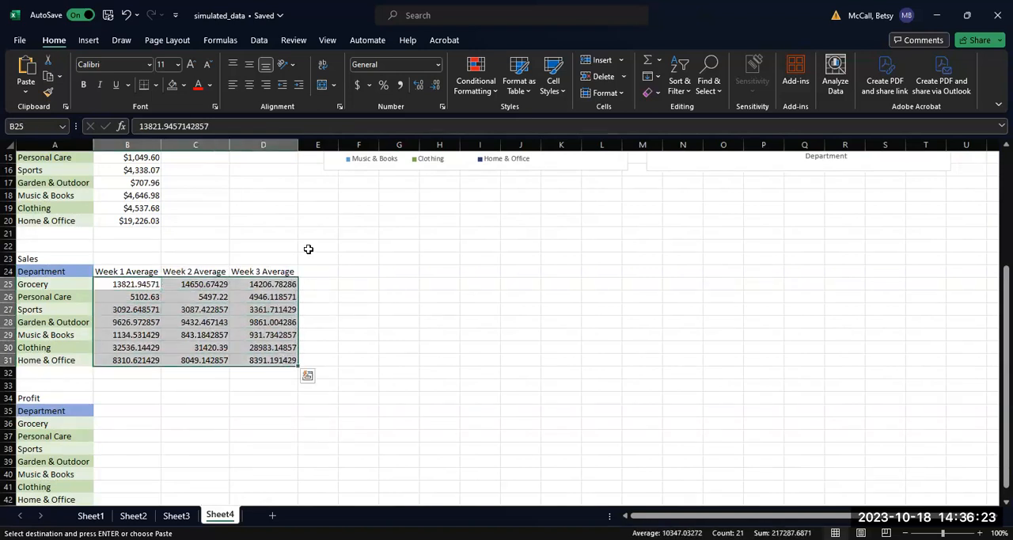
click(438, 65)
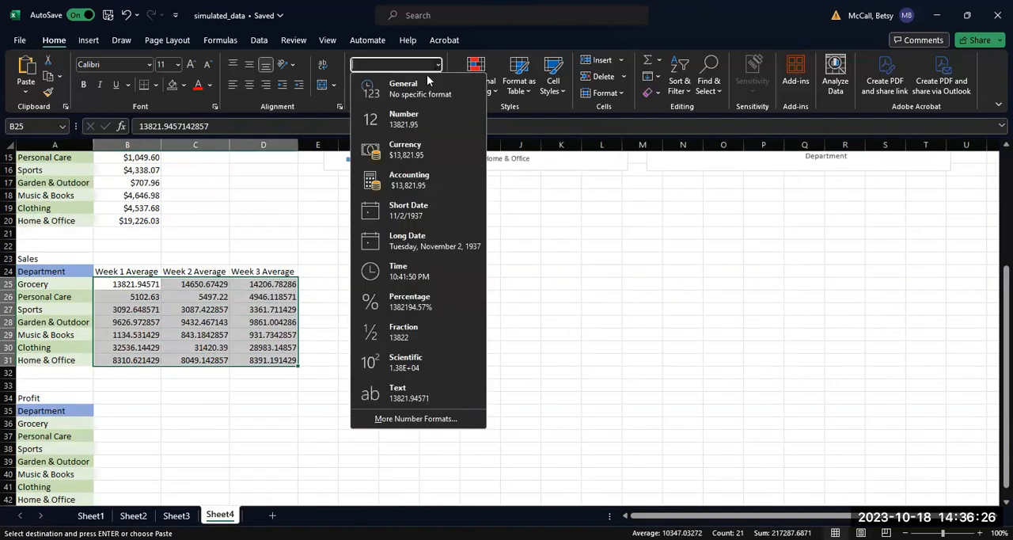
click(399, 156)
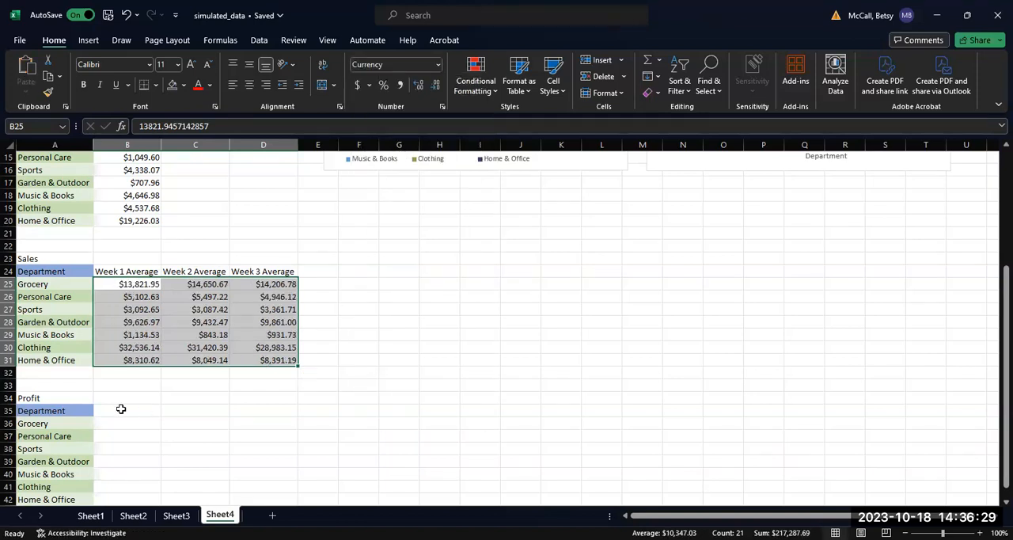
Step: Copy the Week 1 to Week 3 Average headers from B24:D24 into the lower Profit table starting at B35
drag(125, 269, 252, 271)
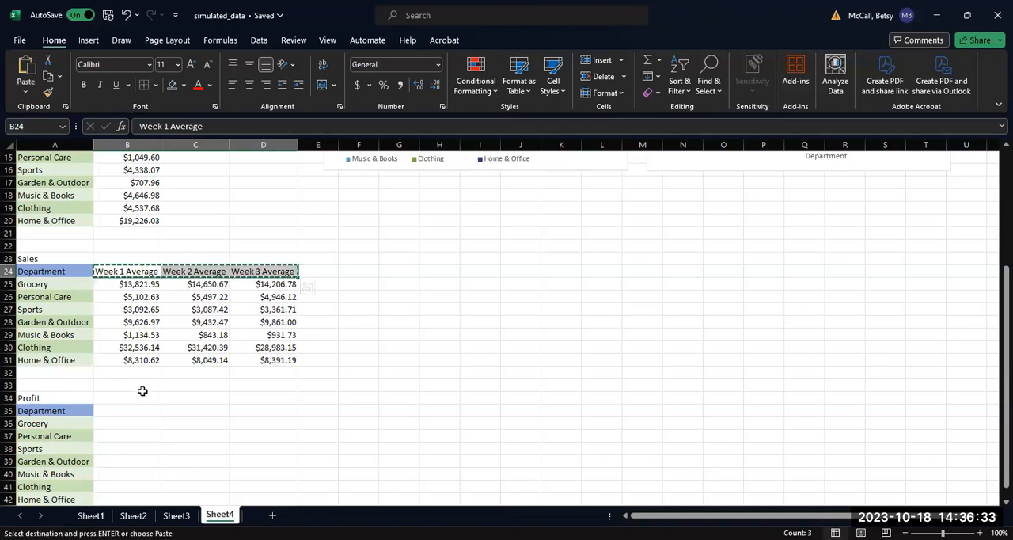
click(129, 411)
key(ctrl+v)
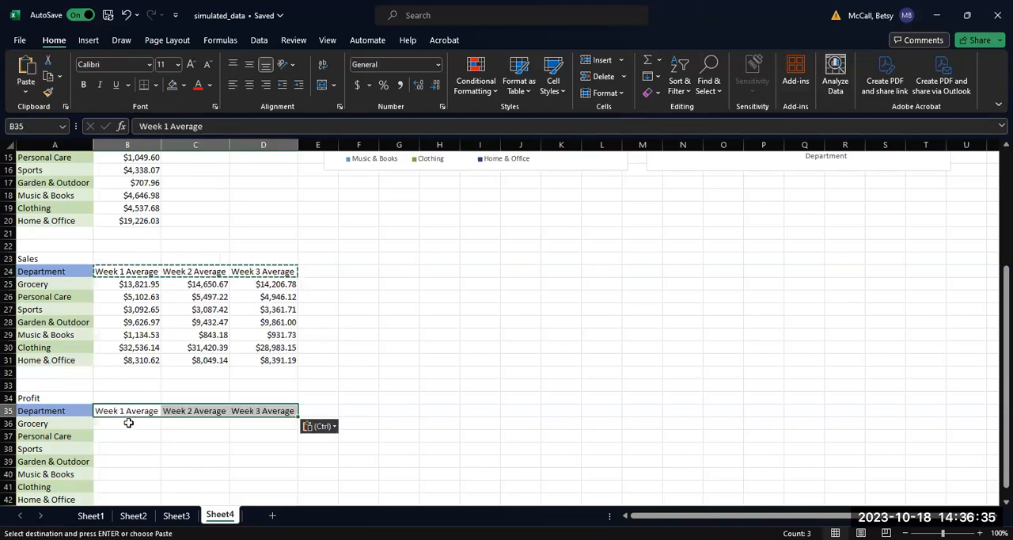
Step: Start a formula in B36 for Grocery's Week 1 Profit average that references Sheet3
click(128, 422)
text(=)
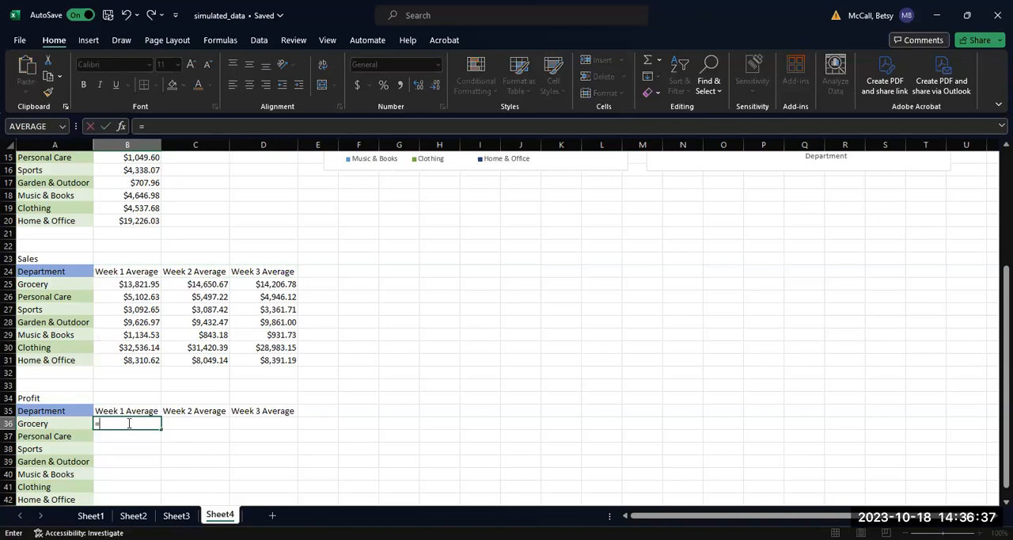
click(176, 515)
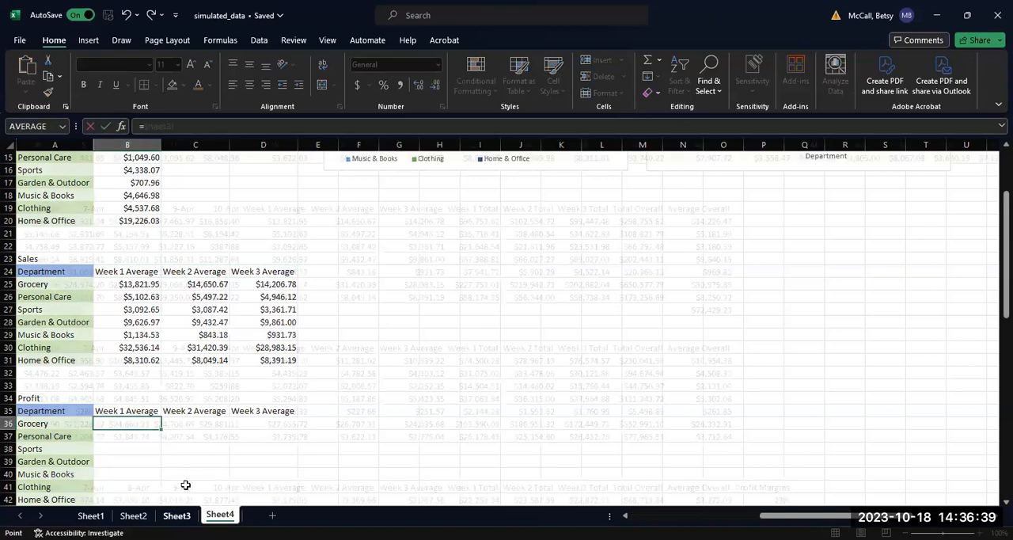